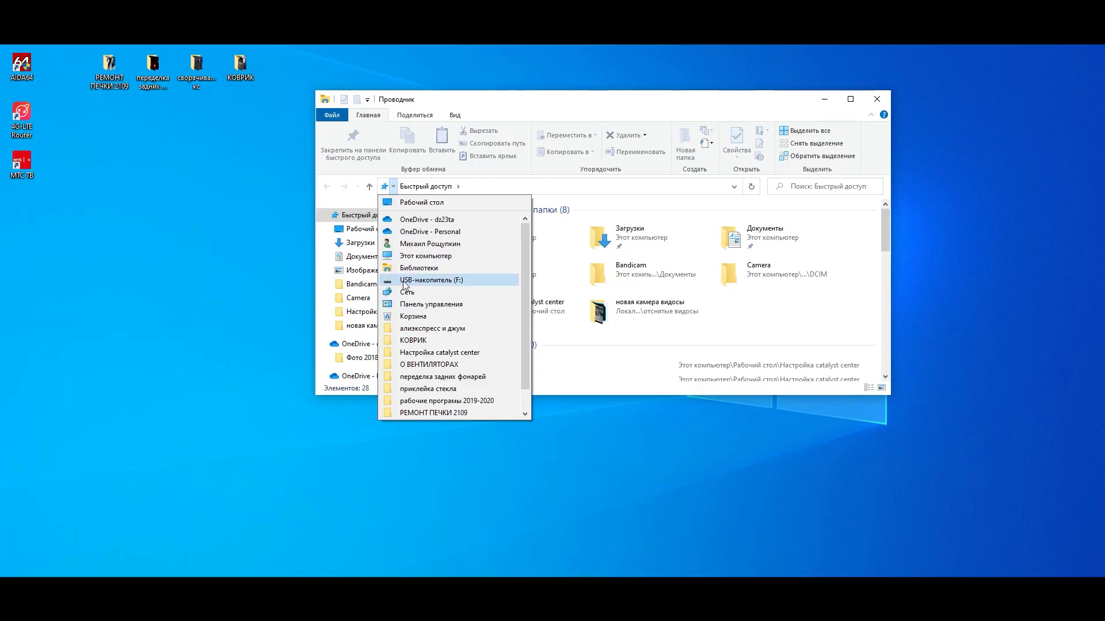
# Open the Control Panel and display its items as large icons (Крупные значки).
pyautogui.click(418, 304)
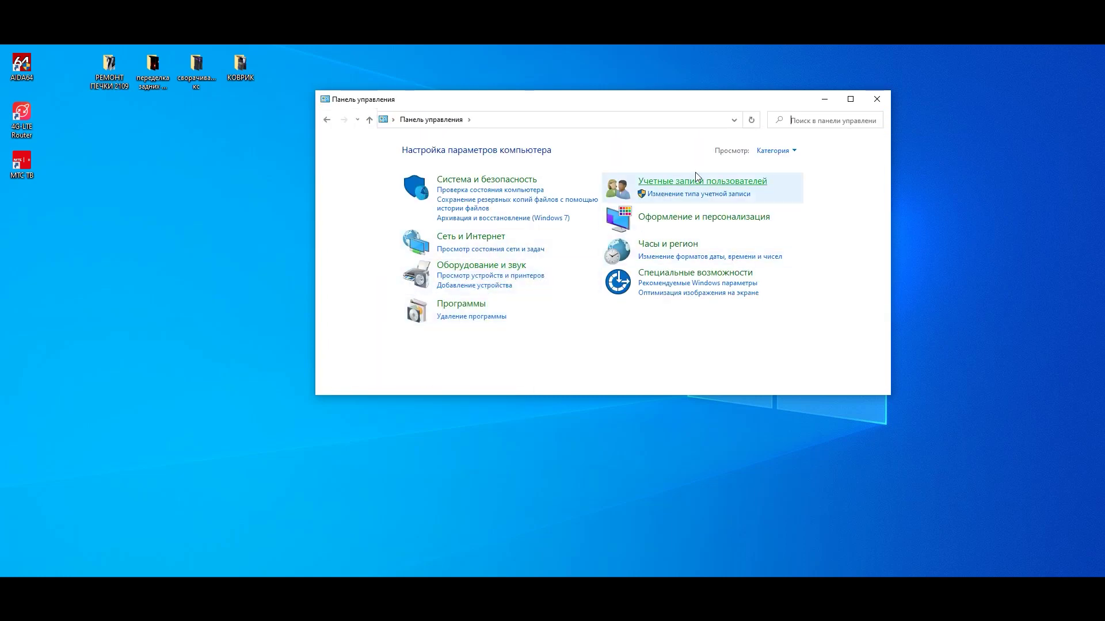
pyautogui.click(780, 152)
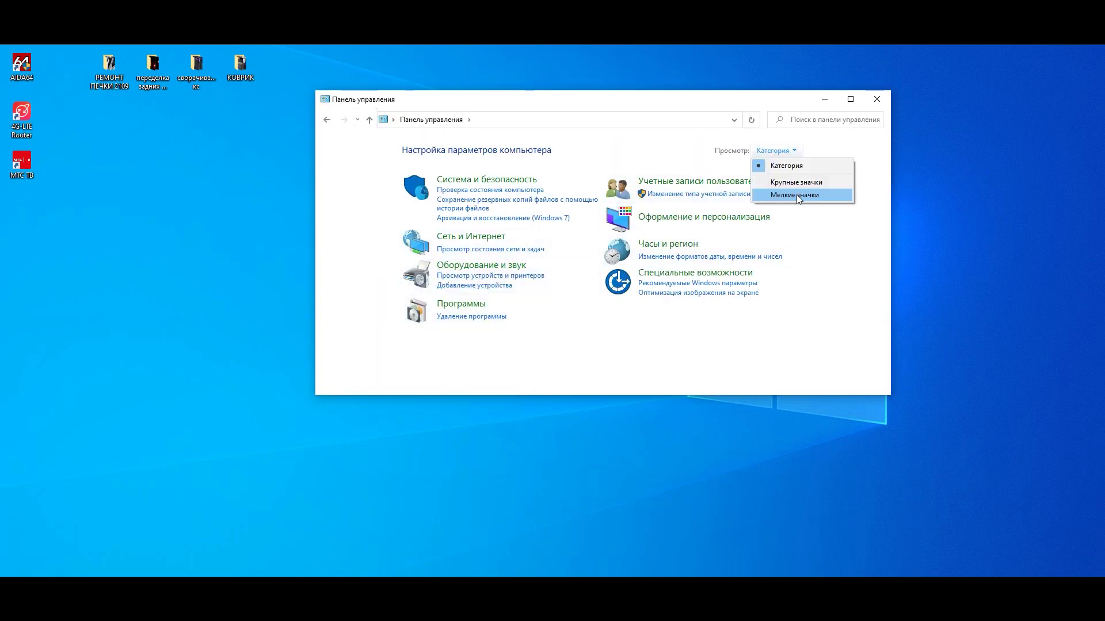
pyautogui.click(793, 183)
# Open the power options (Электропитание) and go to the creation of a power plan.
pyautogui.scroll(-4, 535, 287)
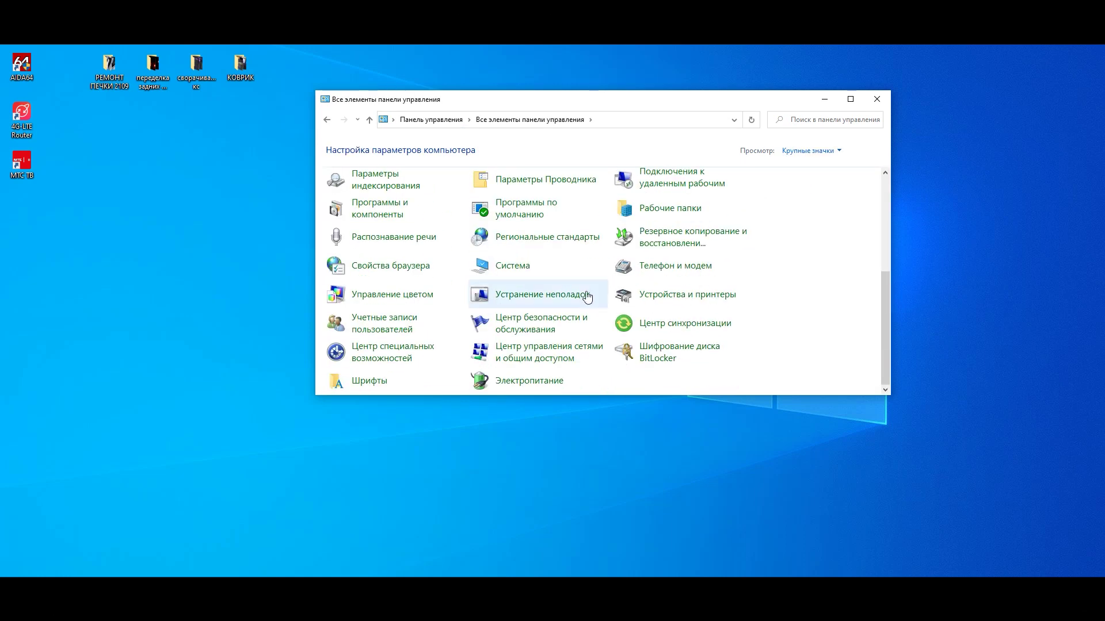
pyautogui.click(519, 382)
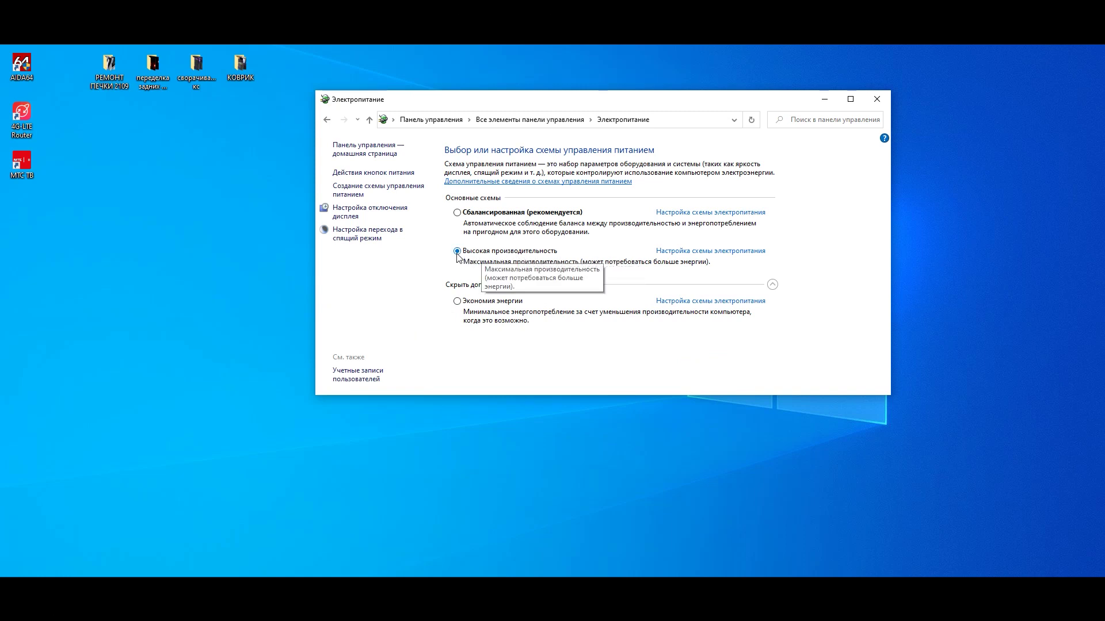
pyautogui.press('Tab')
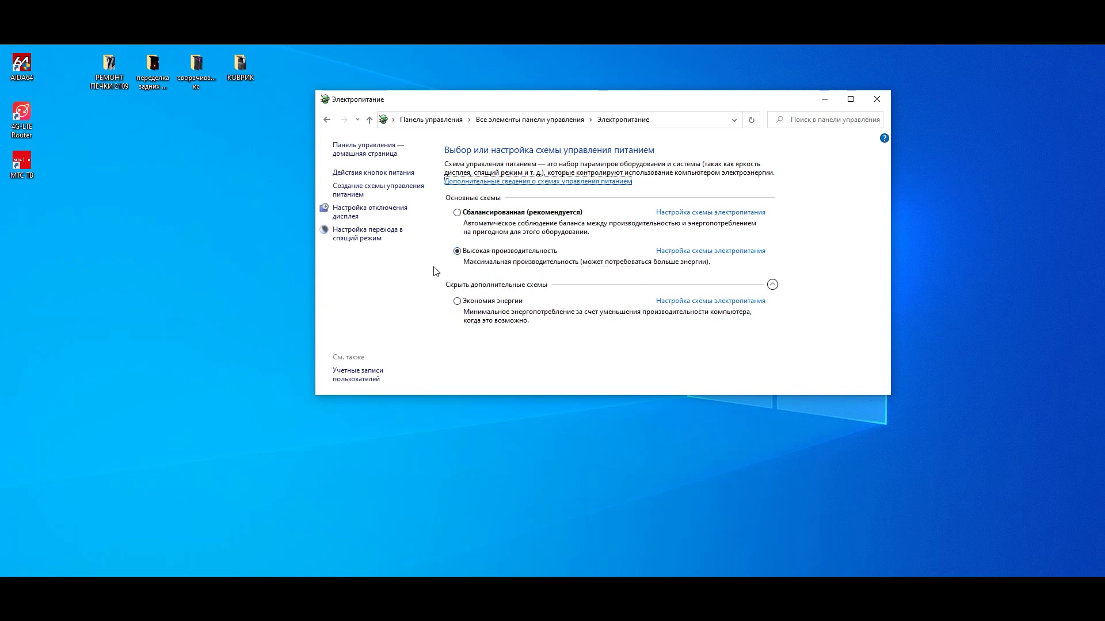
pyautogui.click(353, 194)
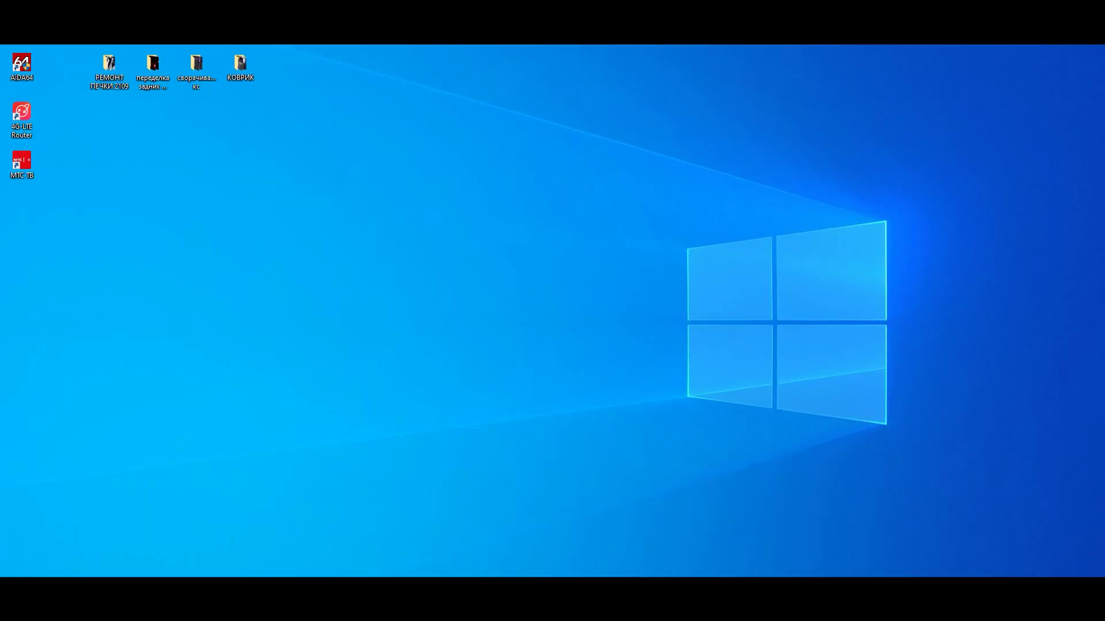
# Open Windows Update in the system settings' update and security section and pause updates for 7 days.
pyautogui.press('super')
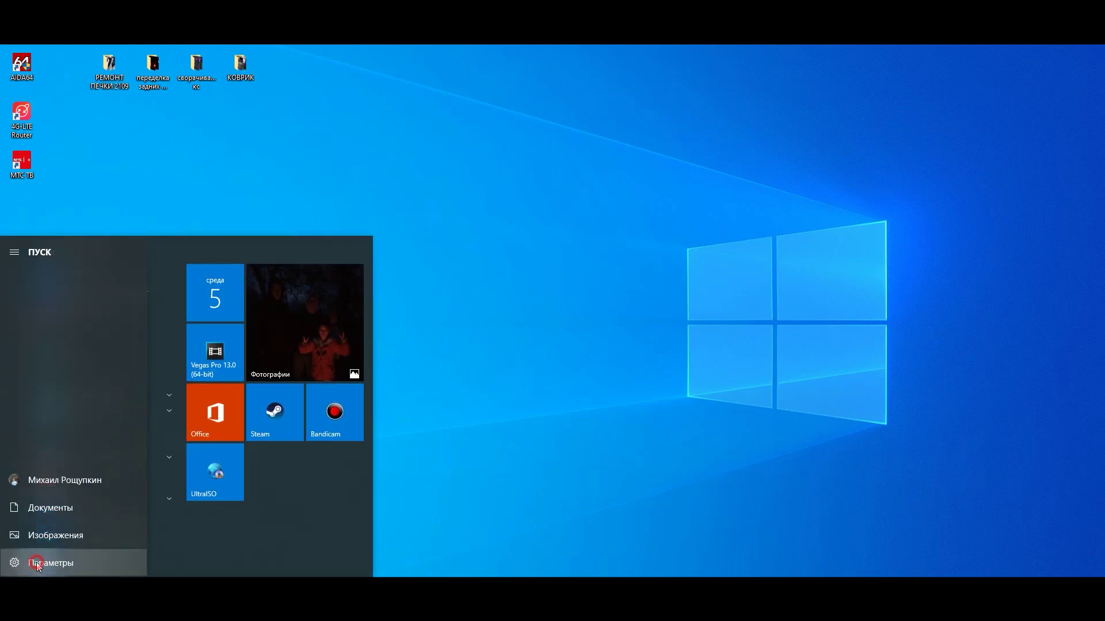
pyautogui.click(38, 564)
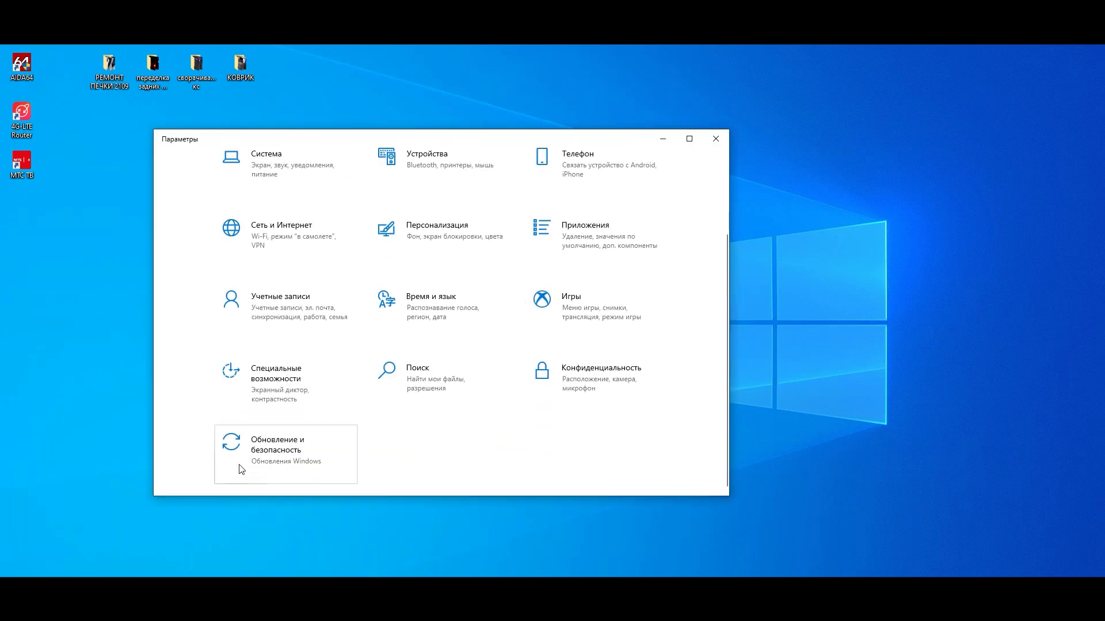
pyautogui.click(268, 456)
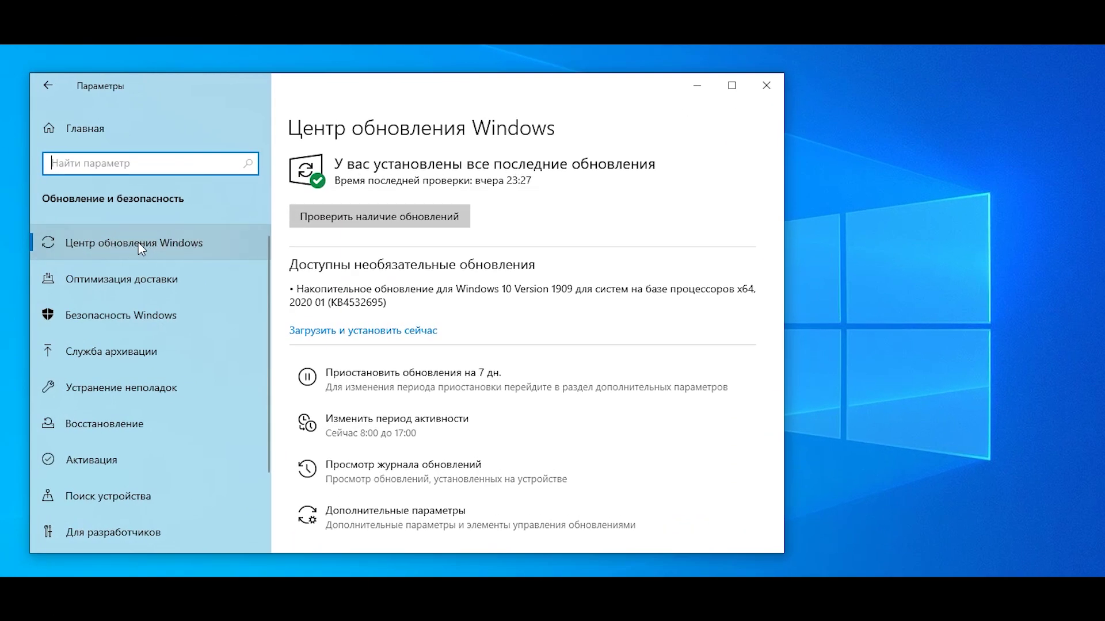
pyautogui.click(138, 242)
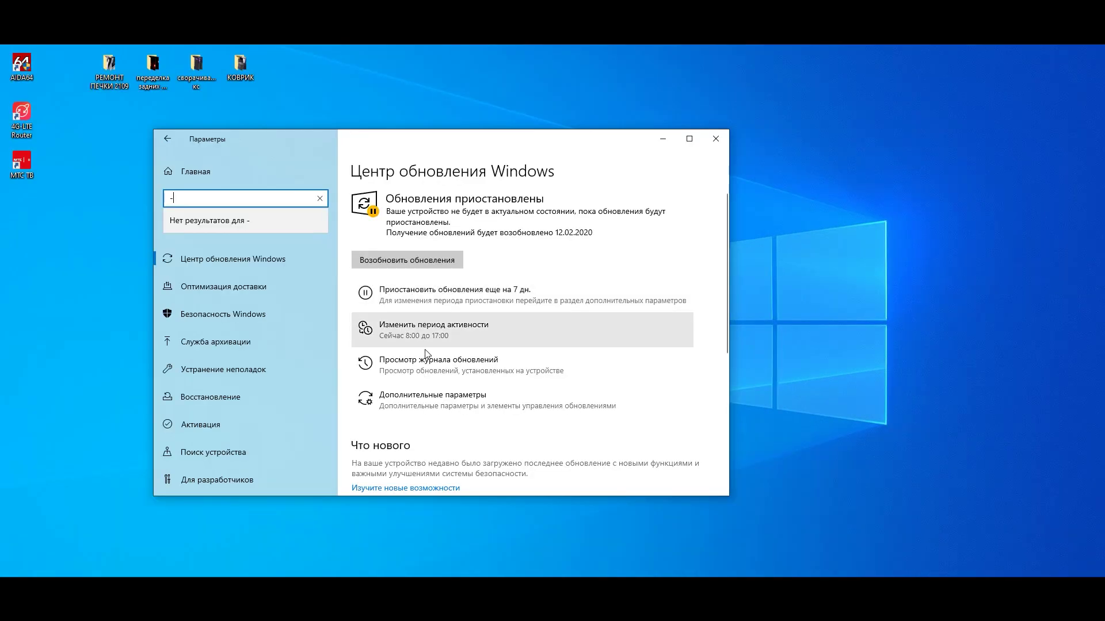
# Open the additional Windows Update parameters and look through the dates offered for pausing updates.
pyautogui.click(426, 403)
pyautogui.scroll(-4, 281, 324)
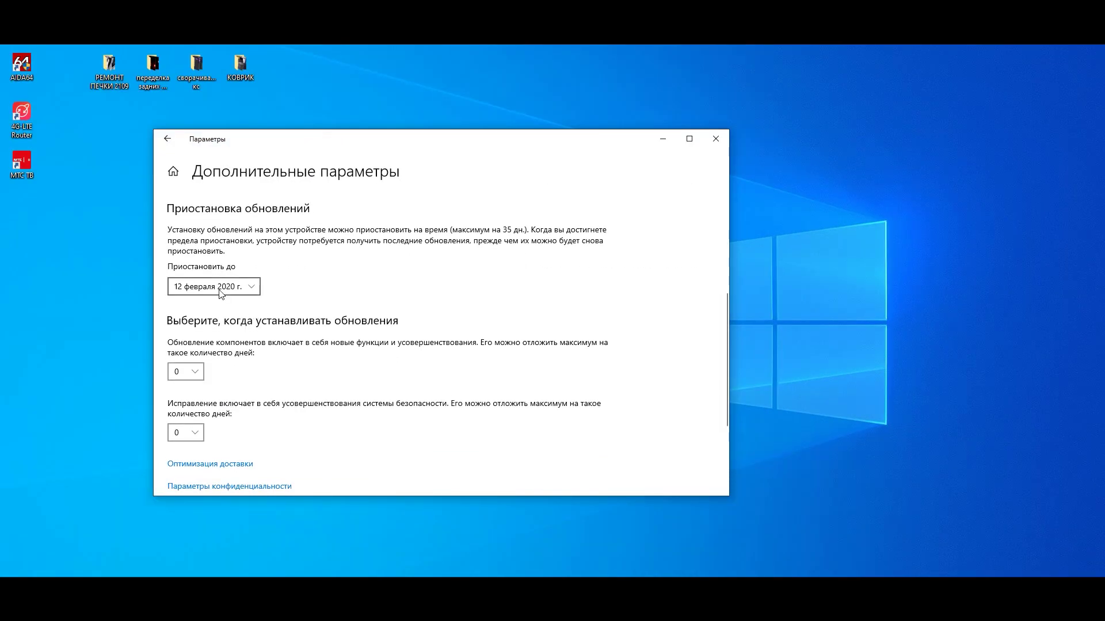
pyautogui.click(252, 289)
pyautogui.scroll(-9, 202, 330)
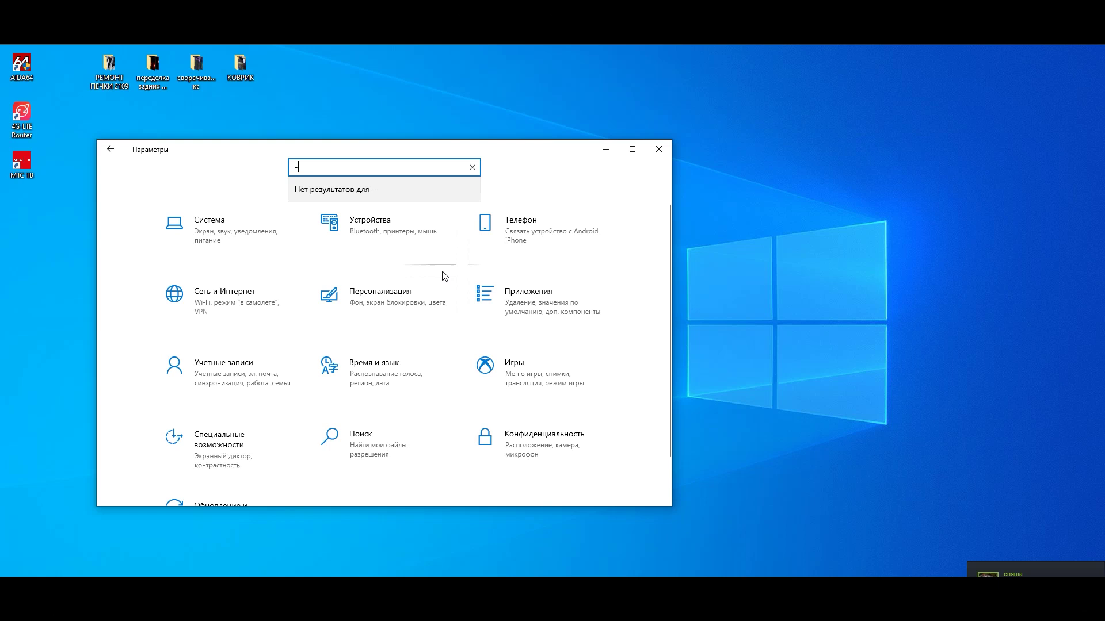
# In the Games settings, turn off the game bar (Меню игры) and its opening with the gamepad button.
pyautogui.press('BackSpace')
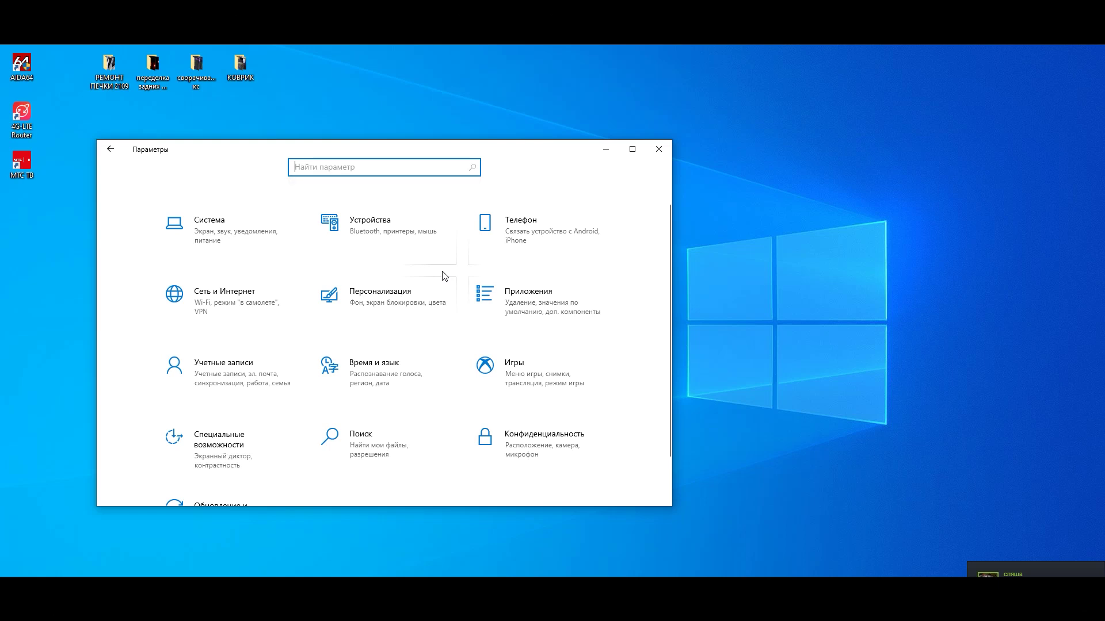
pyautogui.click(517, 375)
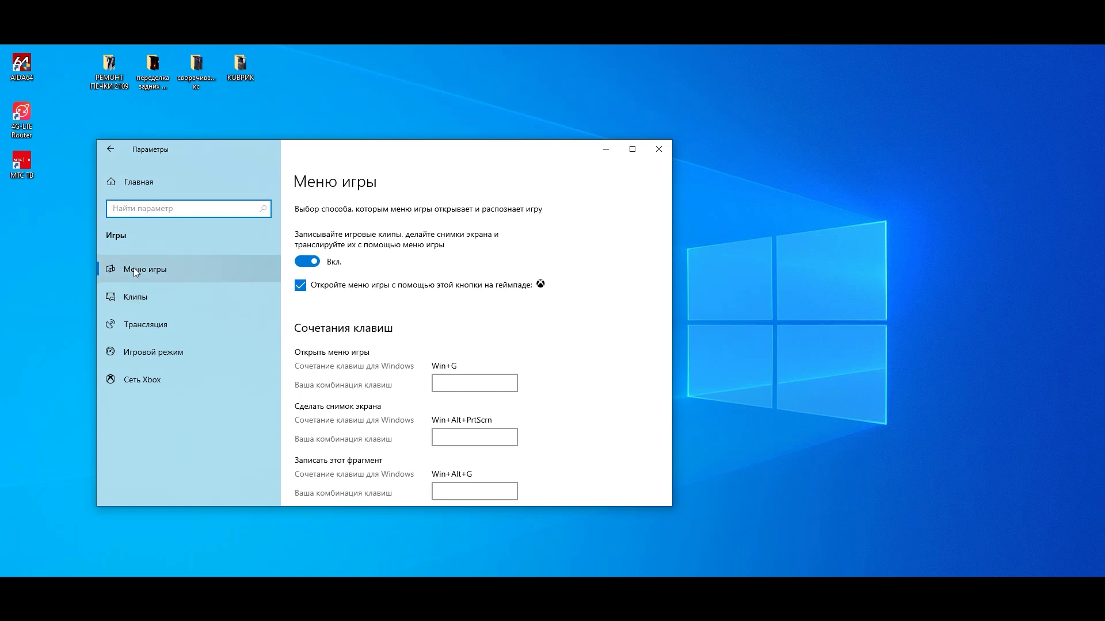
pyautogui.click(173, 276)
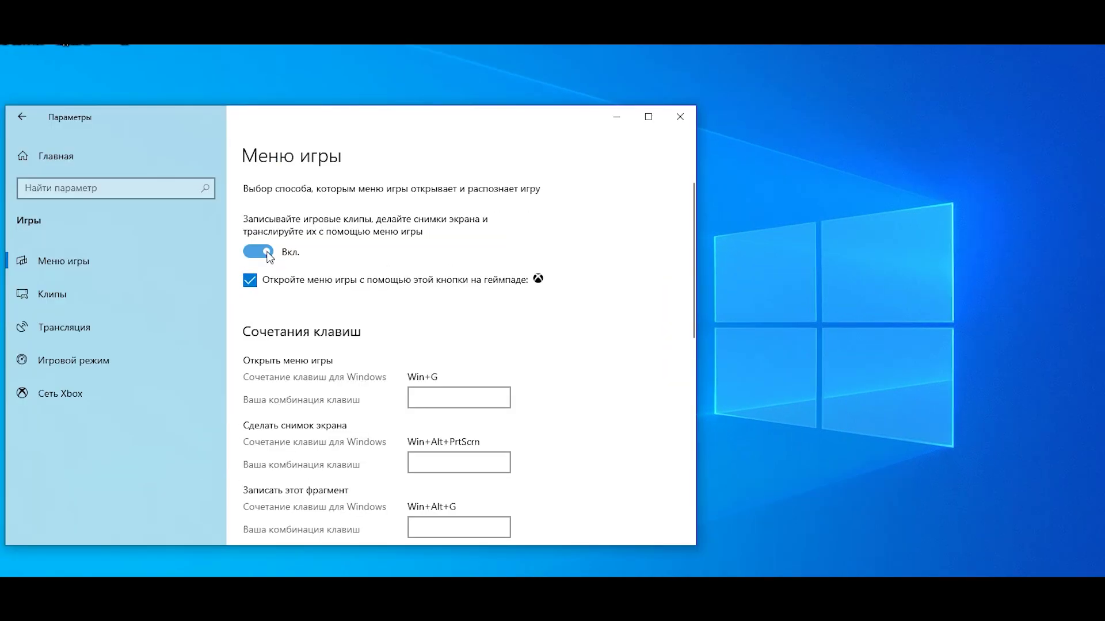
pyautogui.click(267, 253)
pyautogui.click(249, 280)
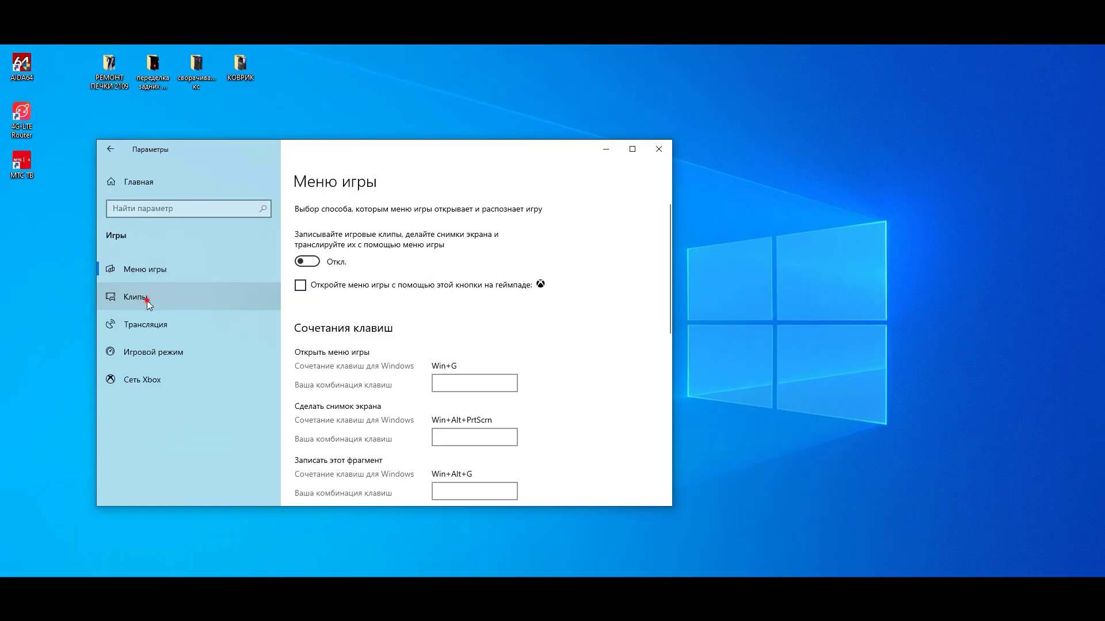
# Turn off background recording and in-game audio recording for clips (Клипы), and open the broadcasting settings (Трансляция).
pyautogui.click(52, 294)
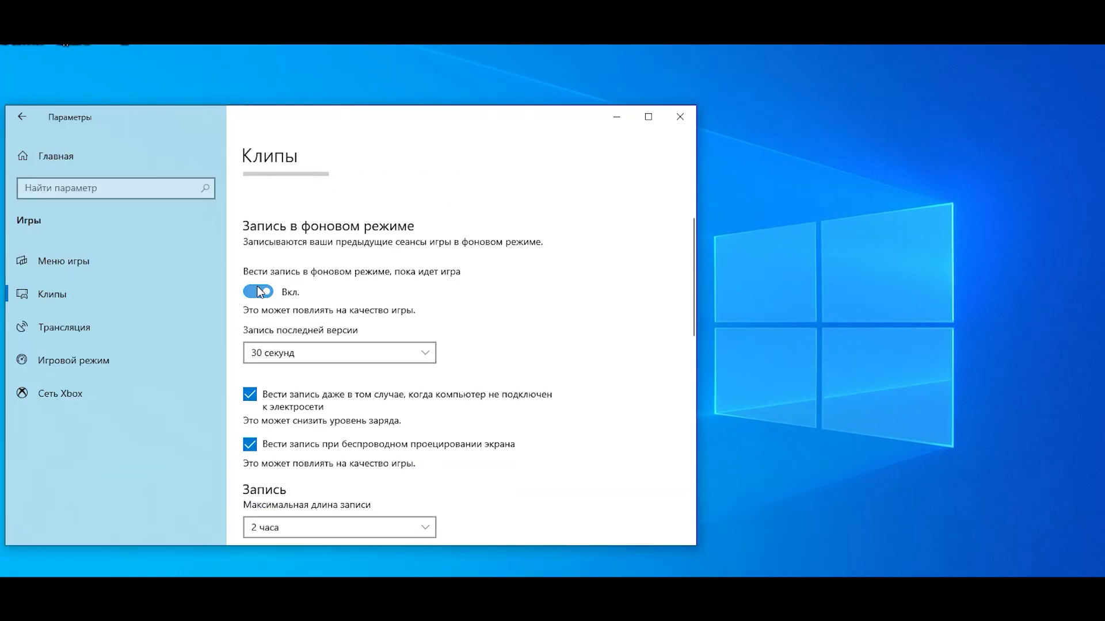
pyautogui.click(268, 293)
pyautogui.scroll(-2, 262, 352)
pyautogui.click(262, 352)
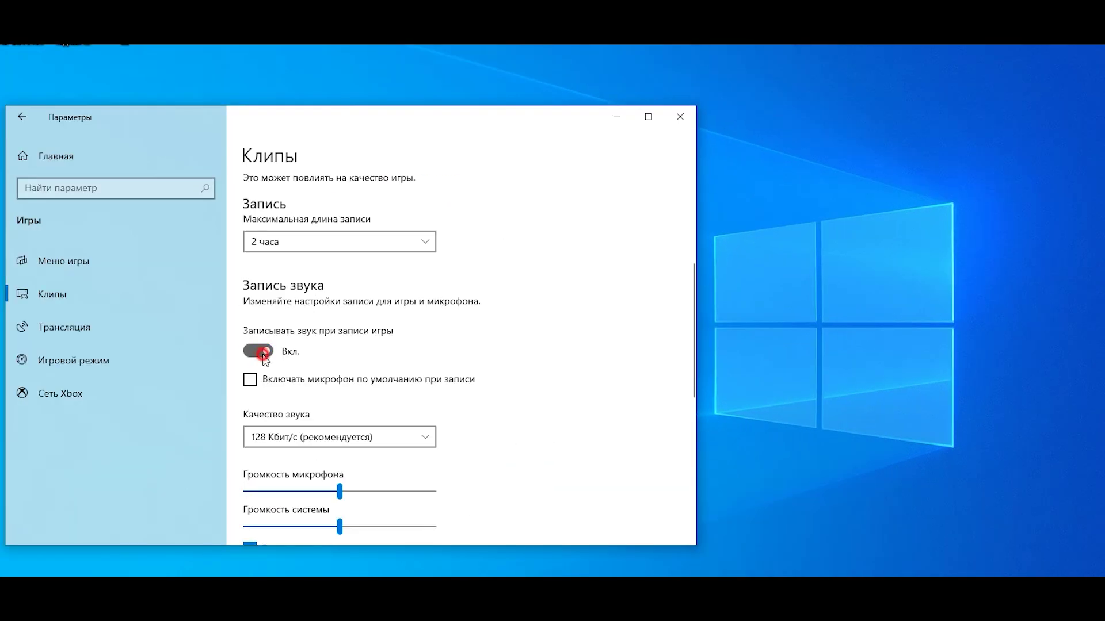
pyautogui.click(66, 329)
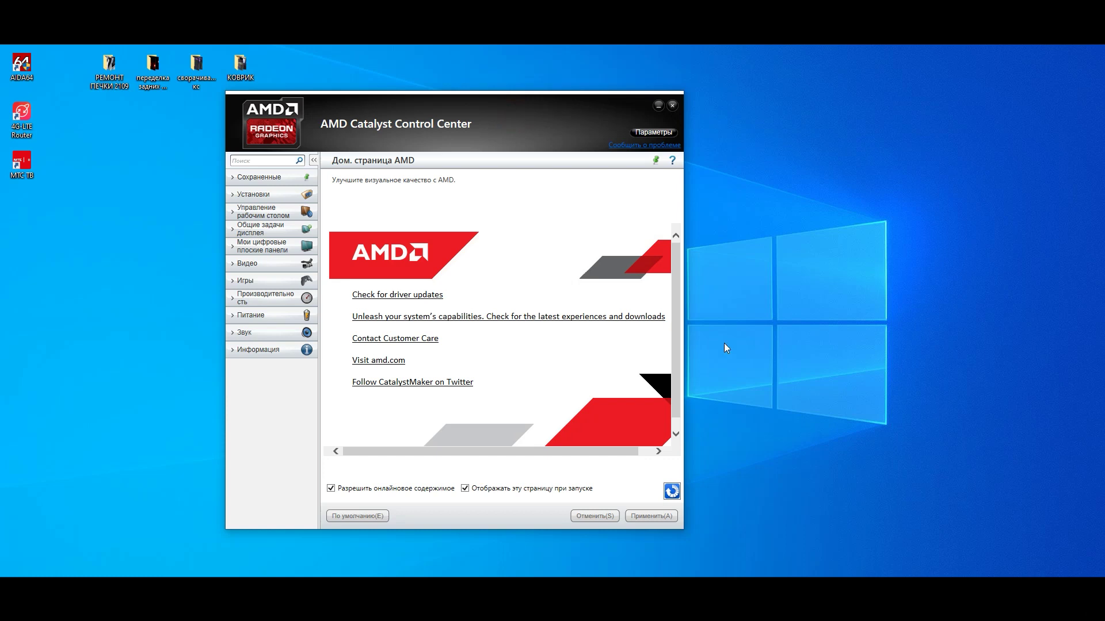
# Switch to AMD Catalyst Control Center's tray options and set the Radeon RX 460's standard 3D graphics settings to high performance (Высокая производительность).
pyautogui.click(983, 570)
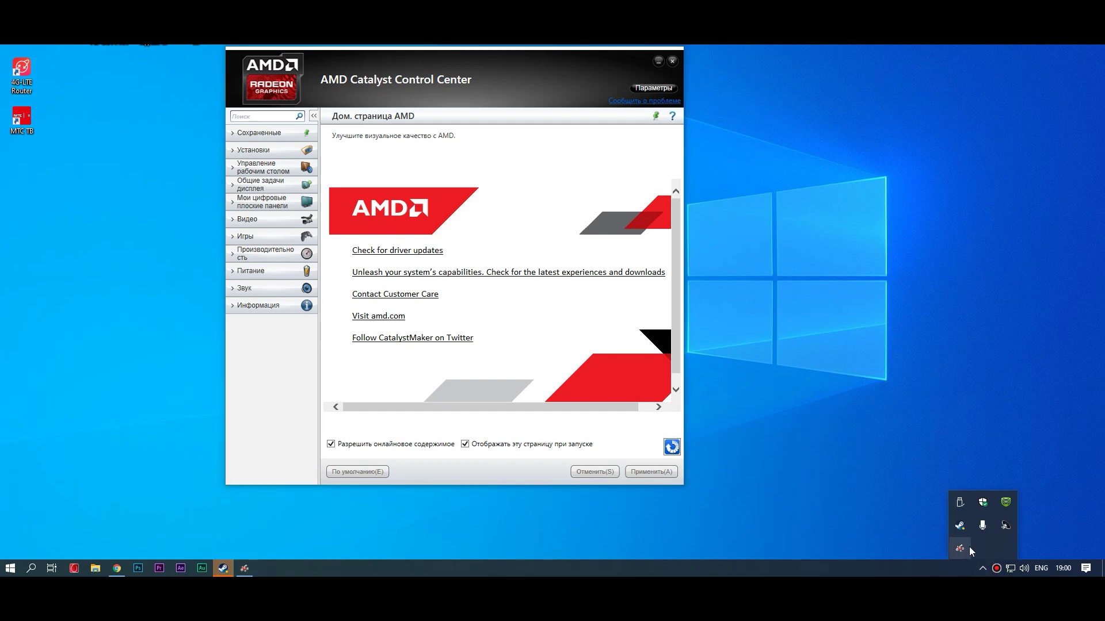
pyautogui.rightClick(959, 552)
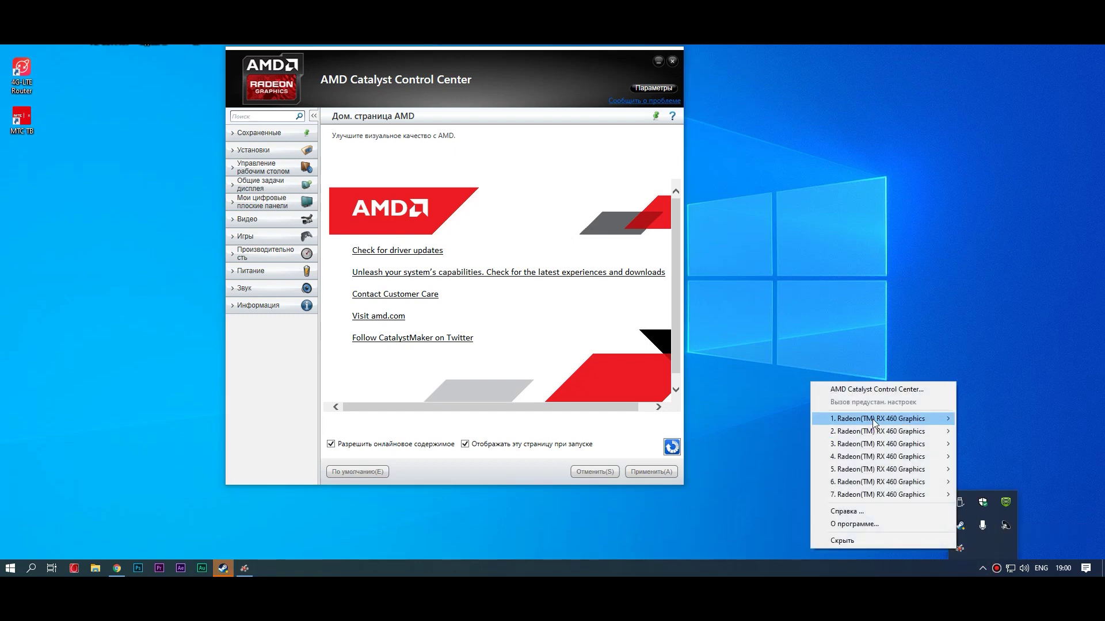
pyautogui.moveTo(874, 421)
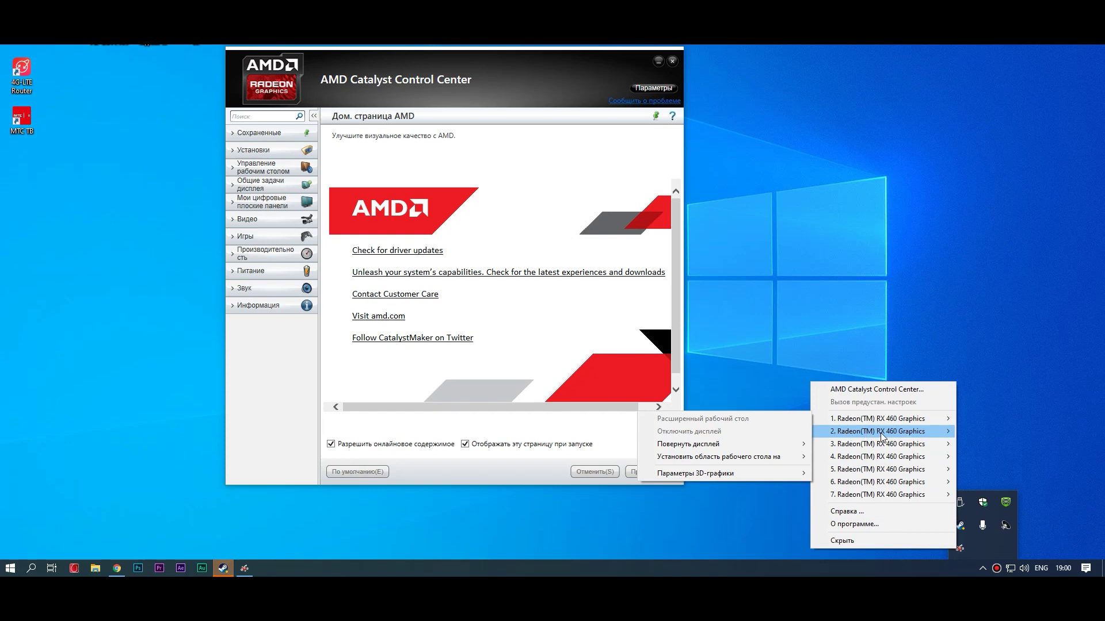
pyautogui.moveTo(697, 475)
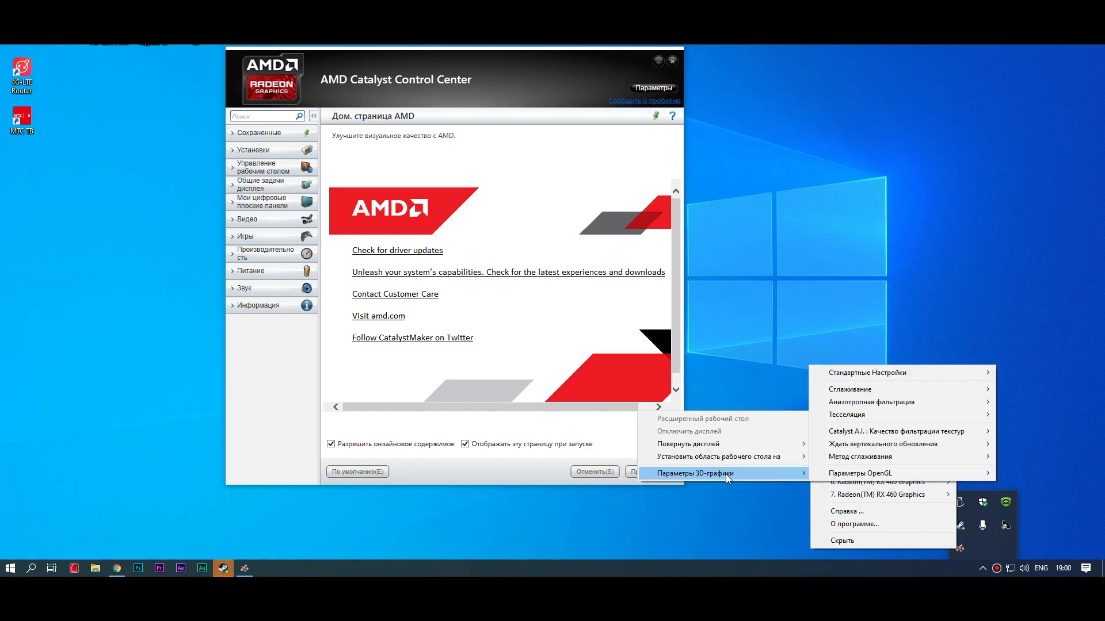
pyautogui.moveTo(863, 373)
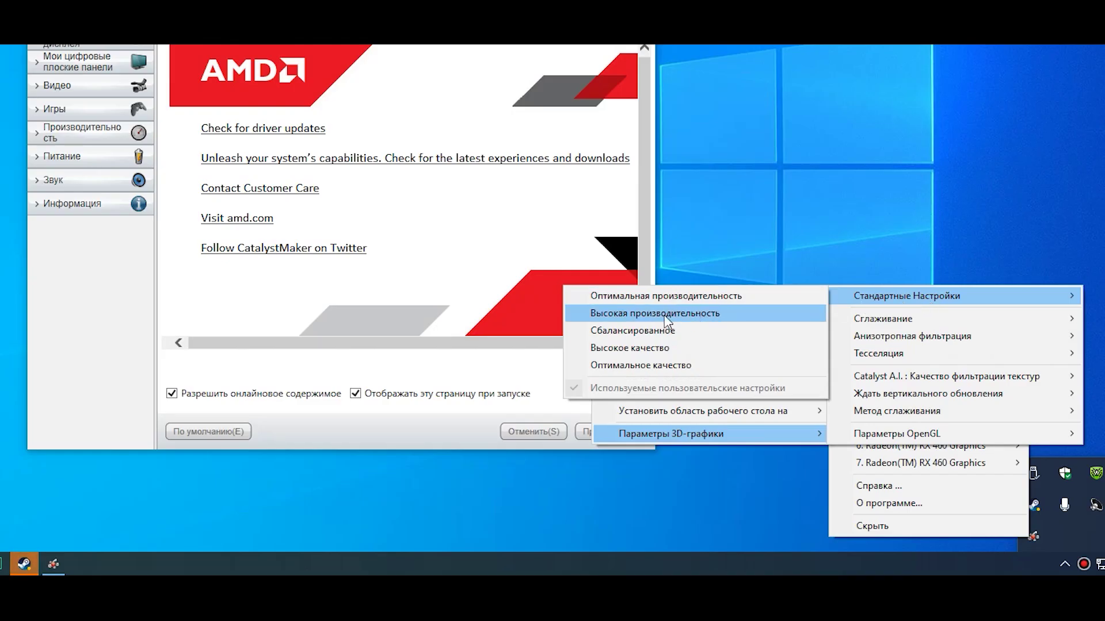
pyautogui.click(665, 316)
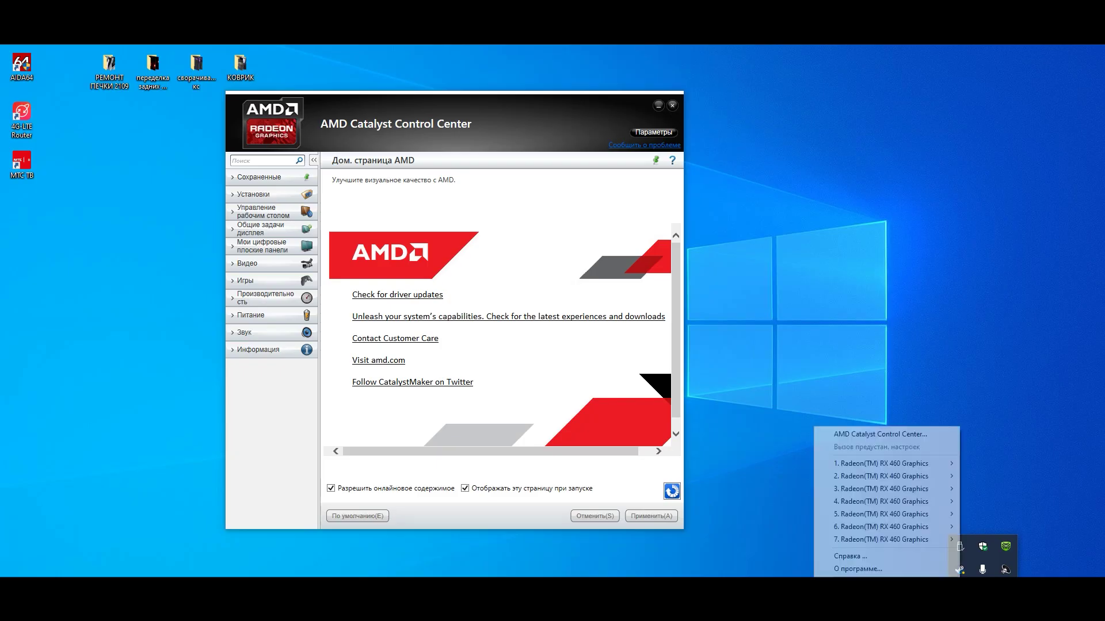
# Examine the Radeon RX 460's 3D options for antialiasing, anisotropic filtering, tessellation, texture filtering quality, vertical refresh and antialiasing method.
pyautogui.moveTo(886, 466)
pyautogui.moveTo(748, 518)
pyautogui.moveTo(863, 435)
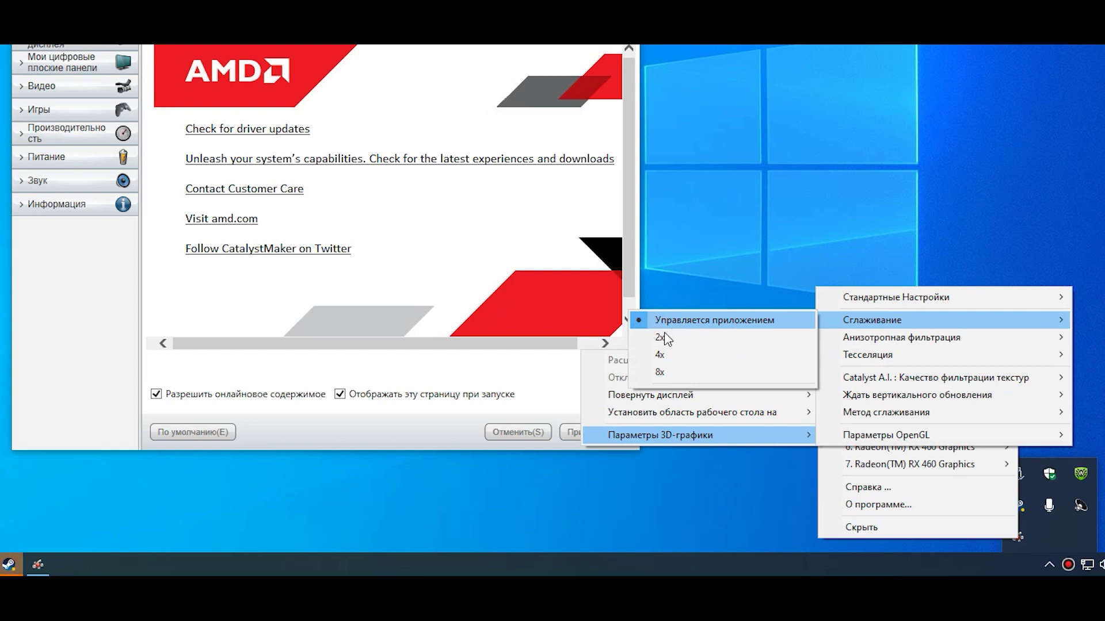
pyautogui.moveTo(889, 345)
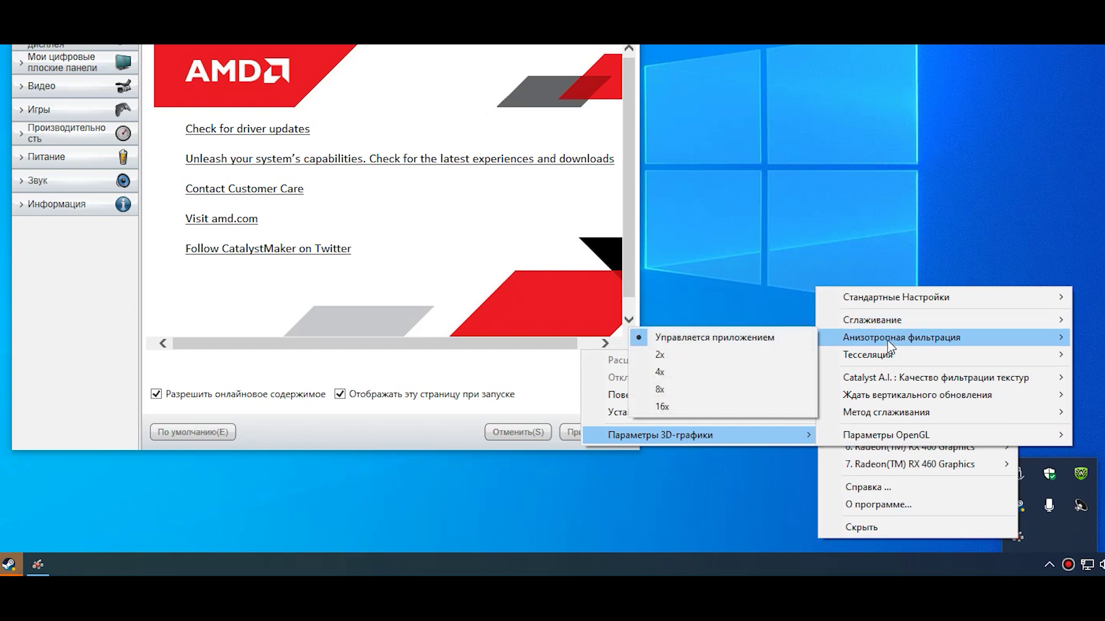
pyautogui.moveTo(851, 355)
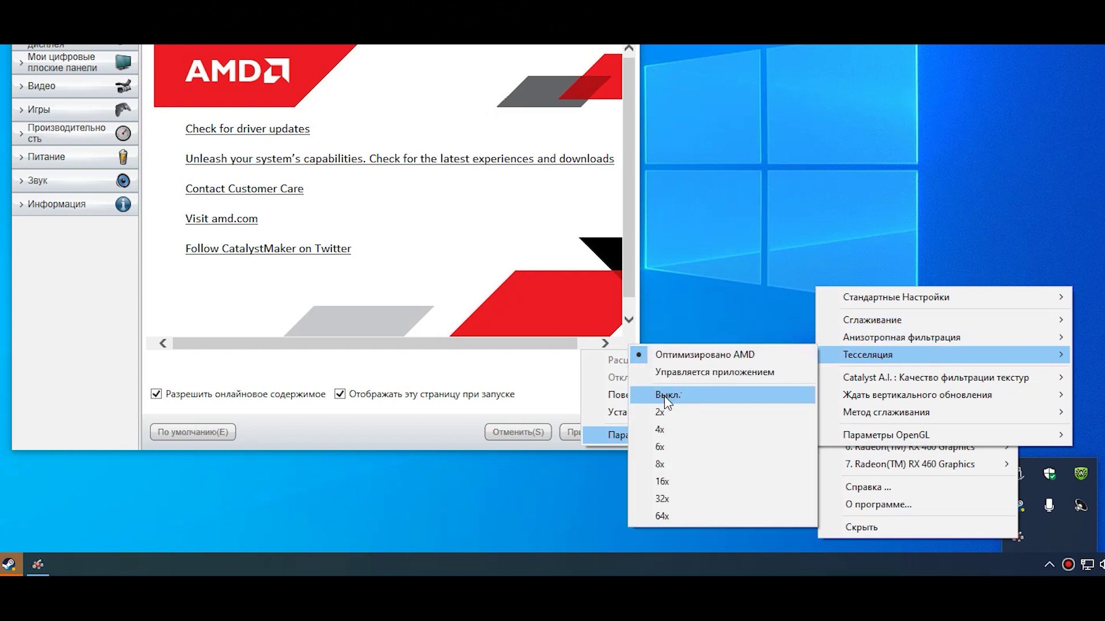
pyautogui.moveTo(894, 378)
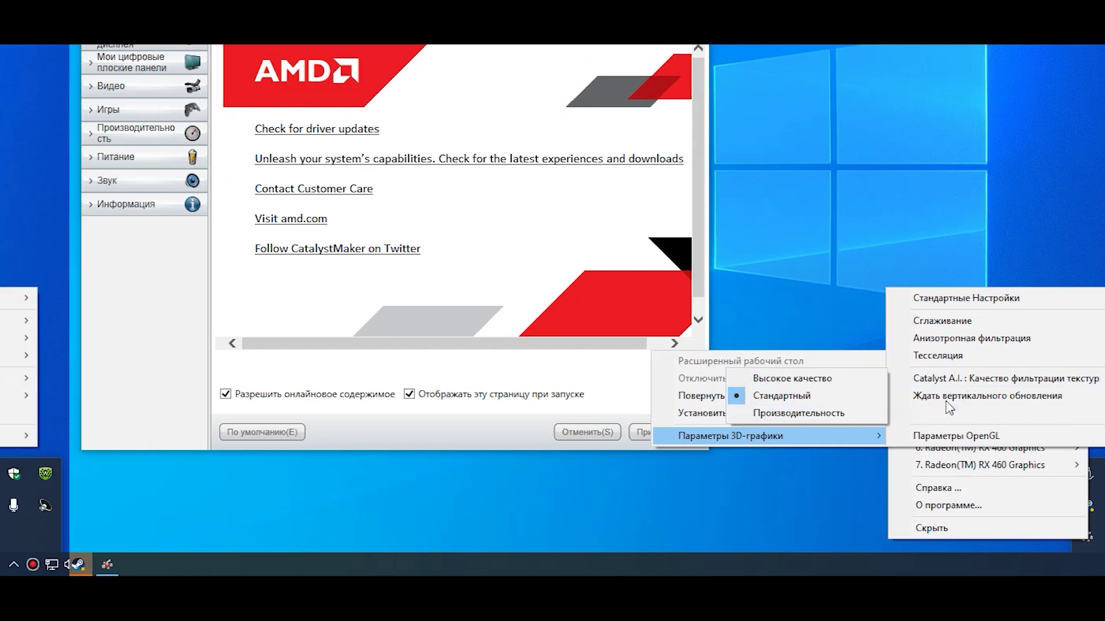
pyautogui.moveTo(918, 395)
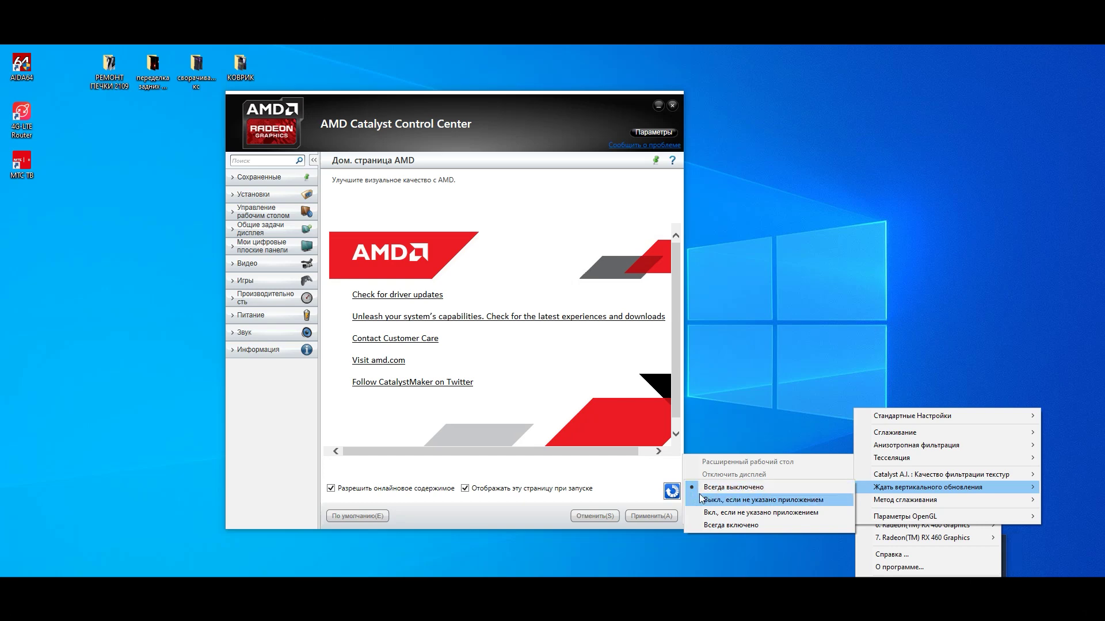
pyautogui.moveTo(916, 498)
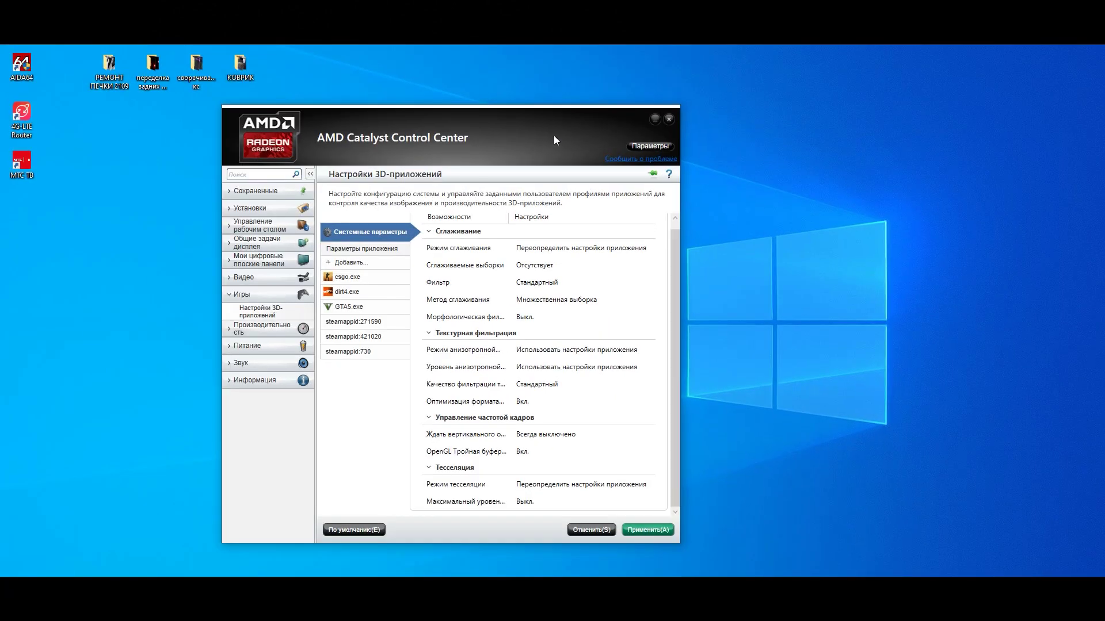
# Switch AMD Catalyst Control Center from the advanced view to the standard view (Стандартное представление).
pyautogui.click(642, 148)
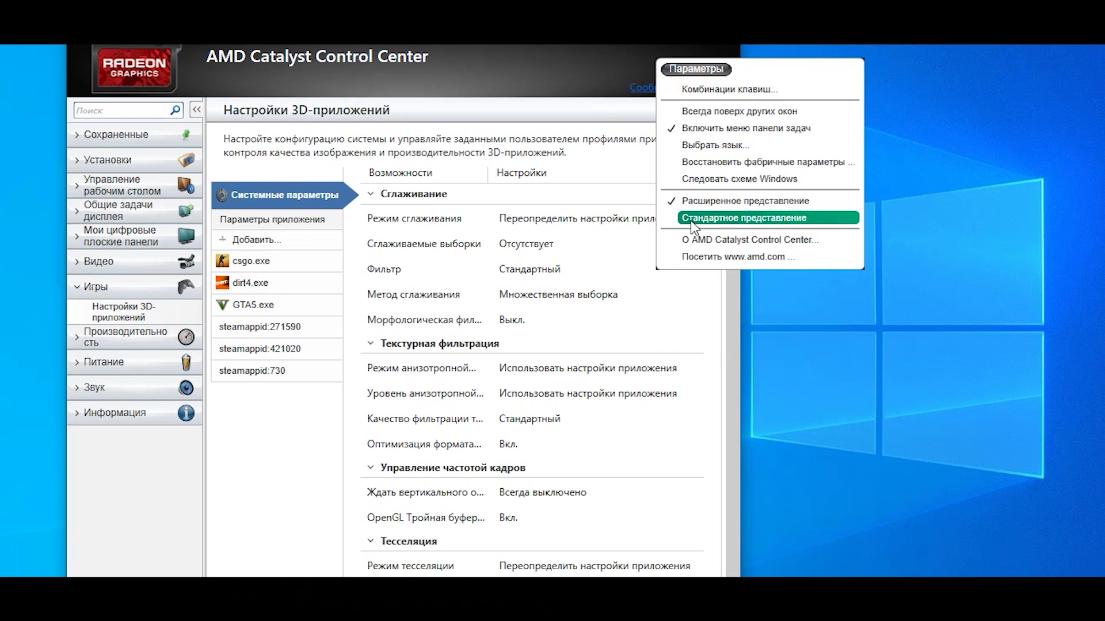
pyautogui.click(728, 218)
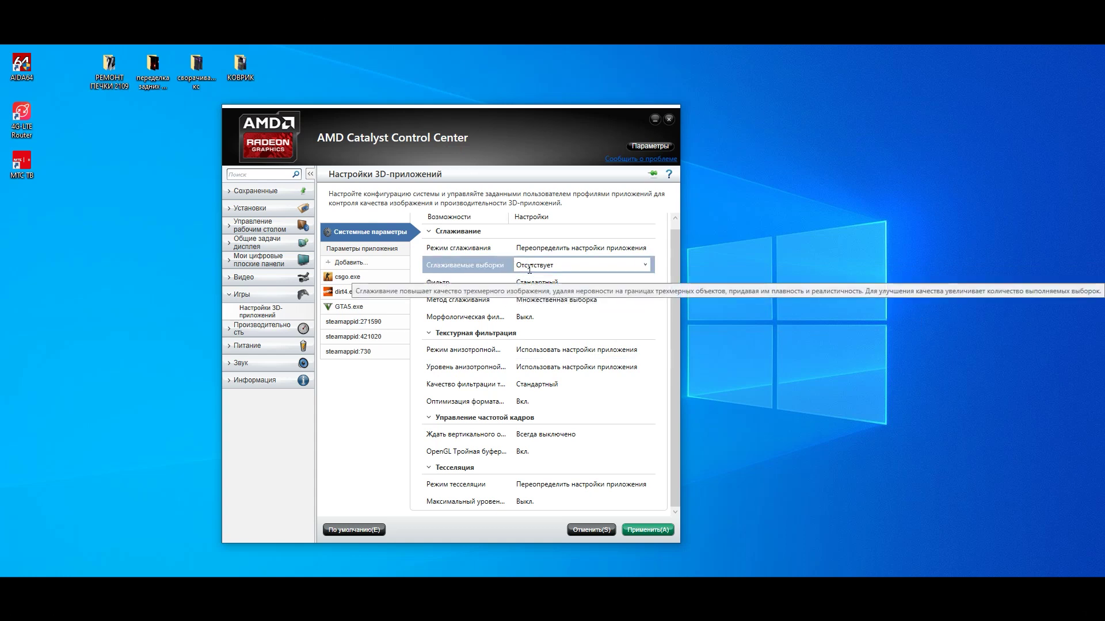
pyautogui.click(650, 146)
pyautogui.click(661, 249)
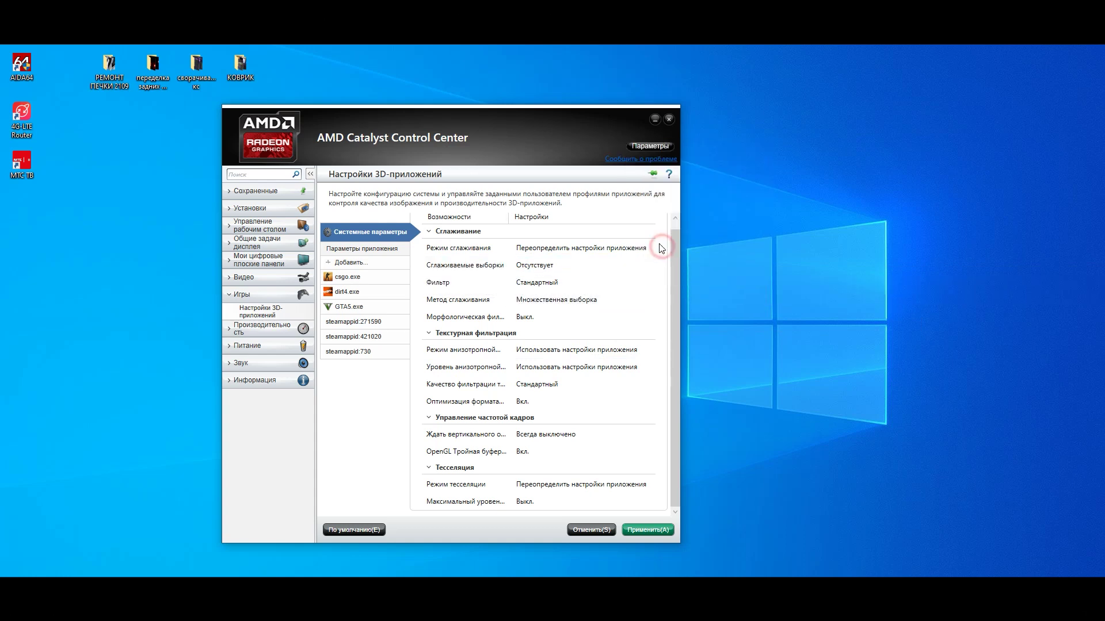
pyautogui.click(505, 353)
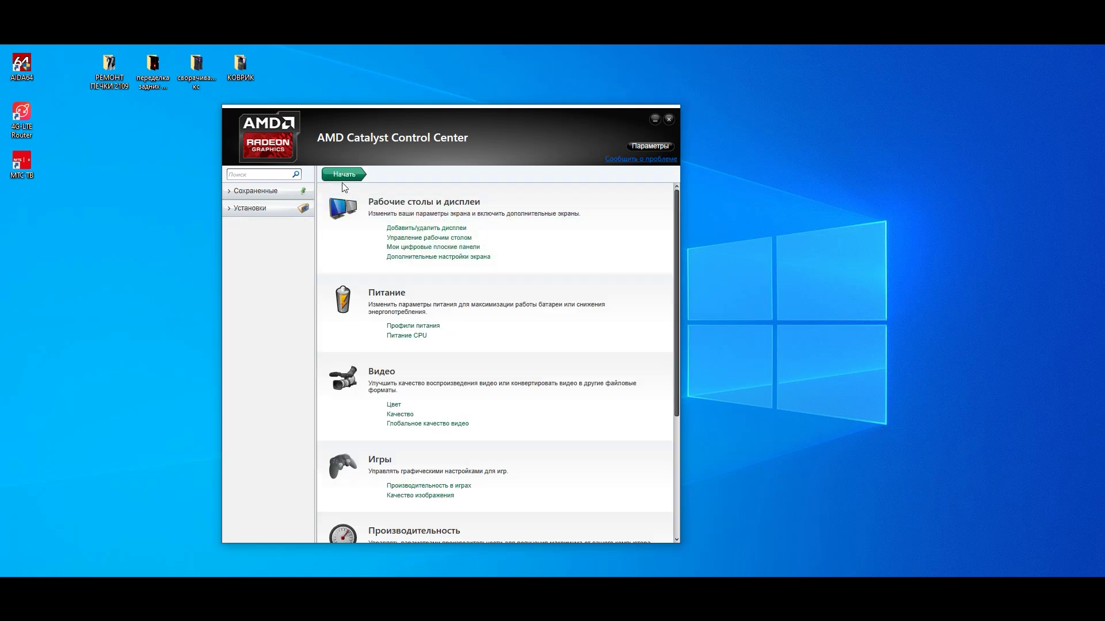
# Turn off Применять пользовательские настройки in the games' standard 3D settings, set the slider fully to Производительность, and apply.
pyautogui.scroll(-1, 417, 335)
pyautogui.scroll(1, 426, 403)
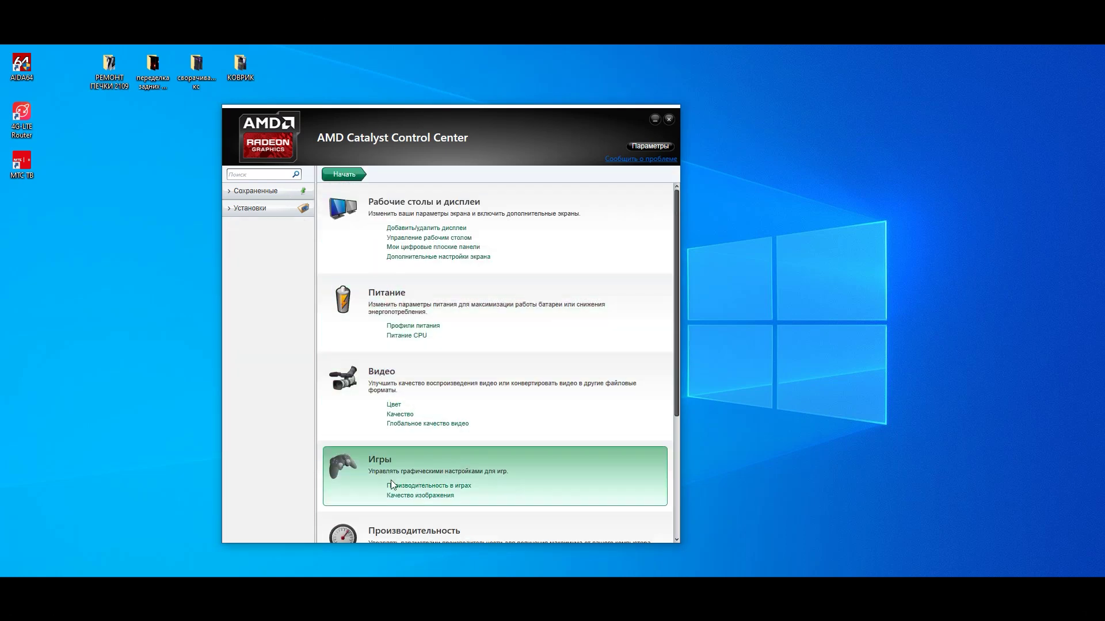
pyautogui.scroll(-1, 388, 470)
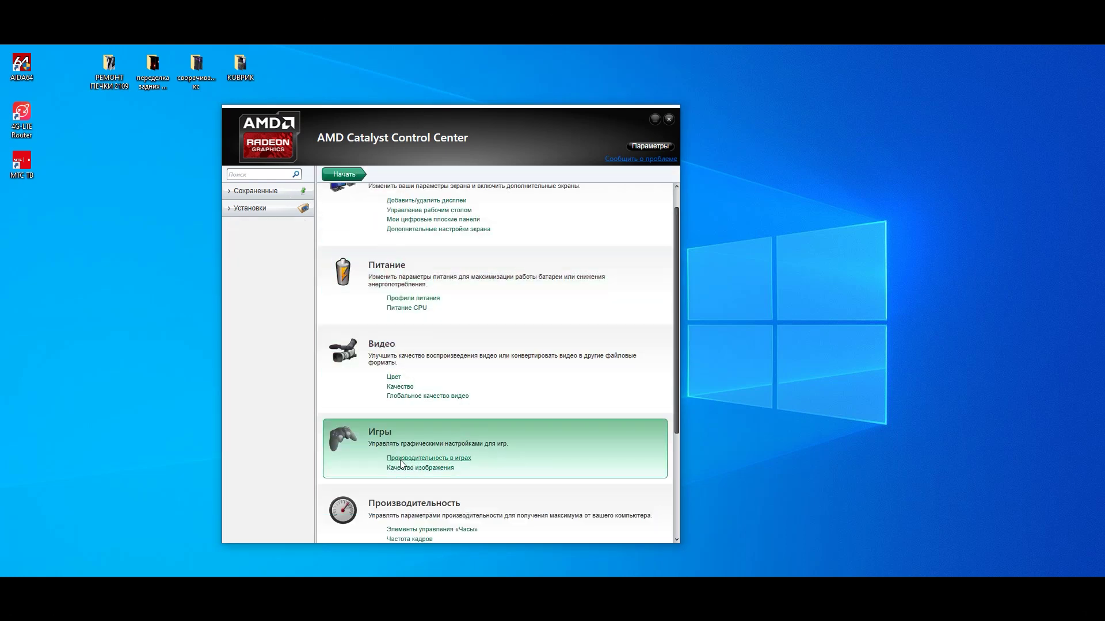
pyautogui.click(401, 459)
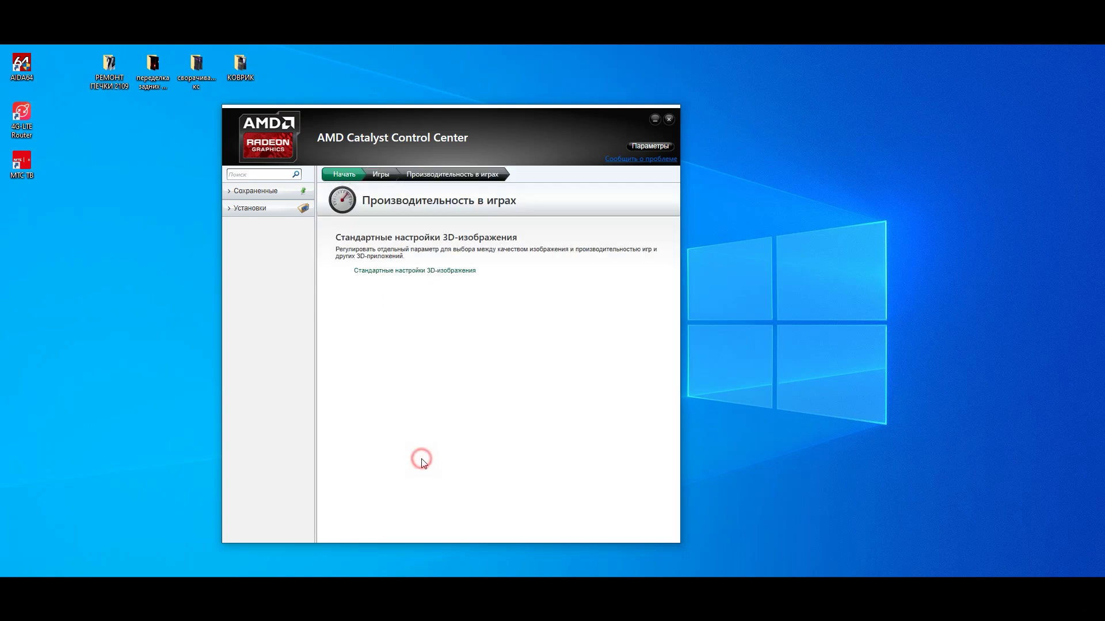
pyautogui.click(389, 270)
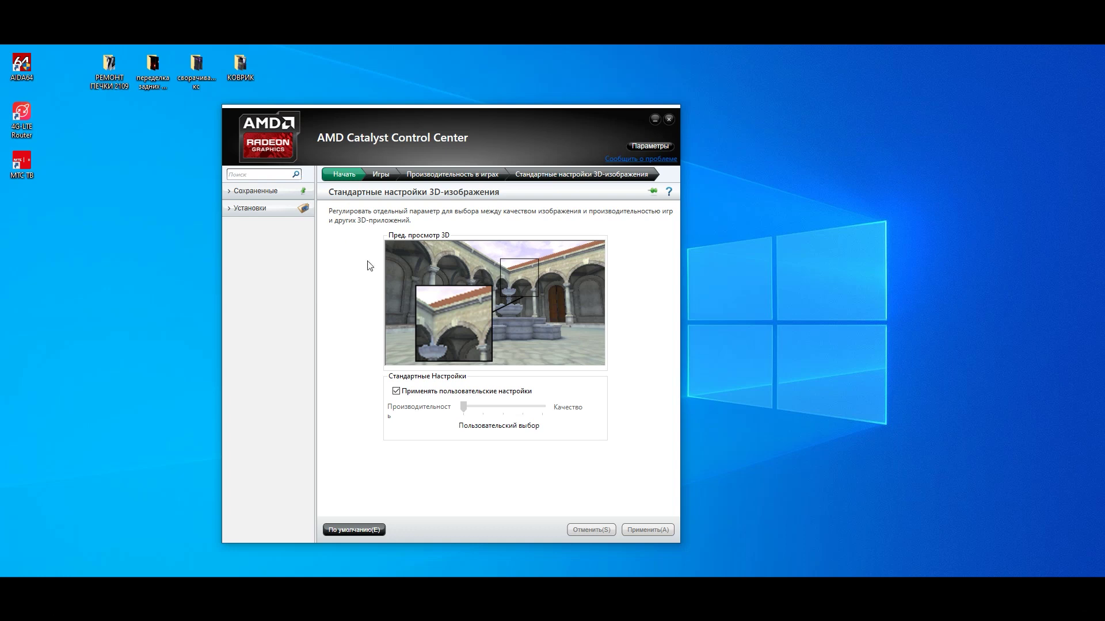
pyautogui.click(396, 392)
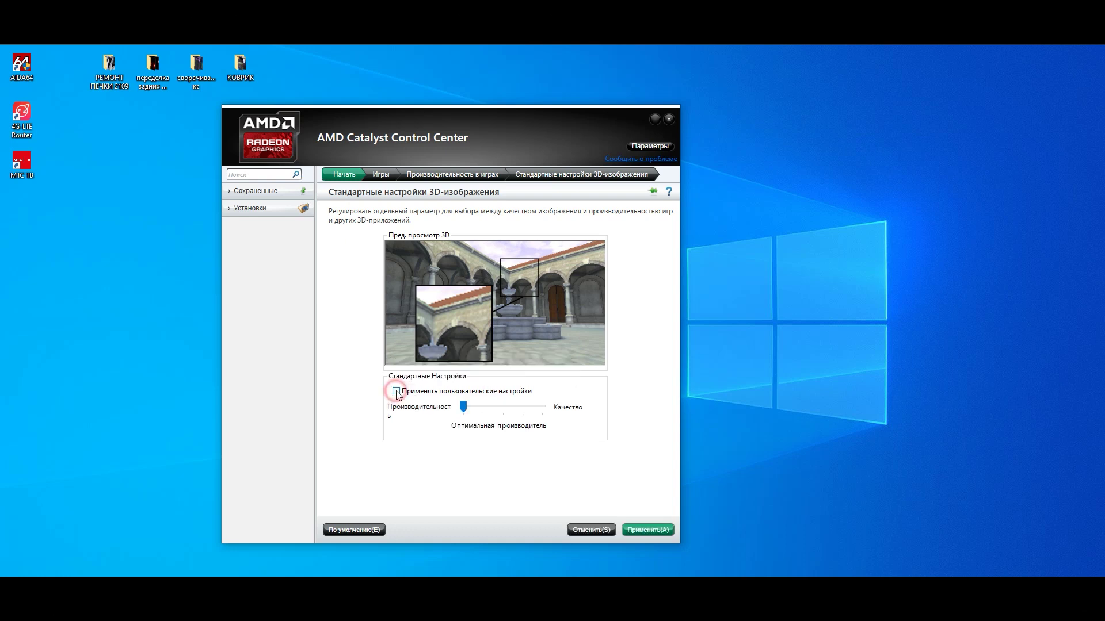
pyautogui.moveTo(463, 407); pyautogui.dragTo(478, 411)
pyautogui.moveTo(427, 476)
pyautogui.mouseDown()
pyautogui.moveTo(540, 484)
pyautogui.moveTo(408, 478)
pyautogui.moveTo(550, 483)
pyautogui.moveTo(407, 483)
pyautogui.mouseUp()
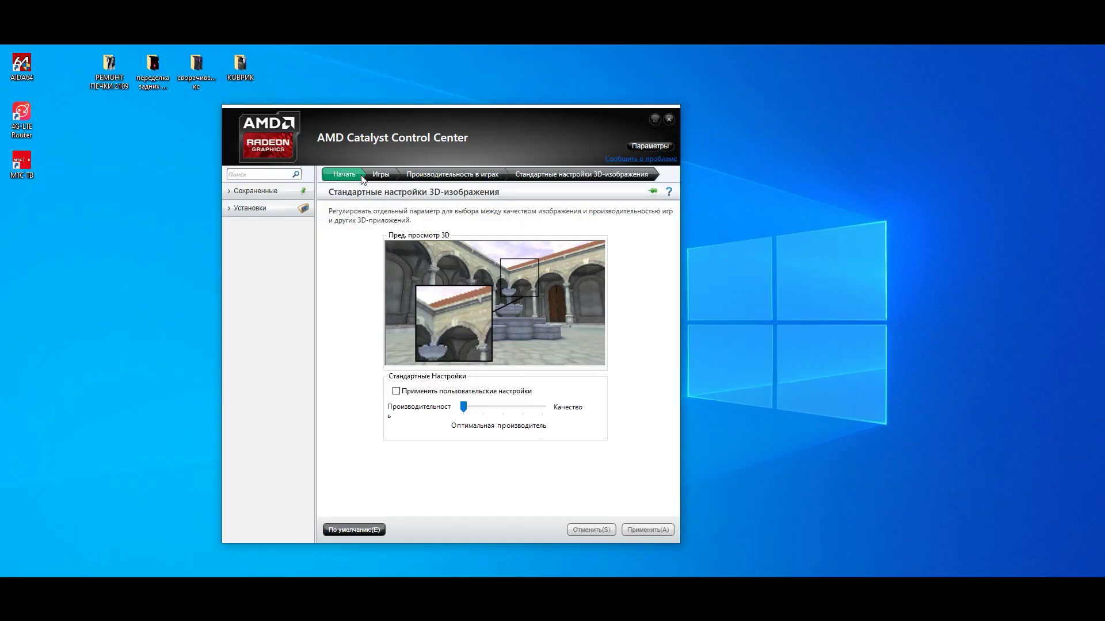
# Try overriding the application's antialiasing settings with morphological filtering (Морфологическая фильтрация) on and the level at 8xEQ.
pyautogui.click(381, 175)
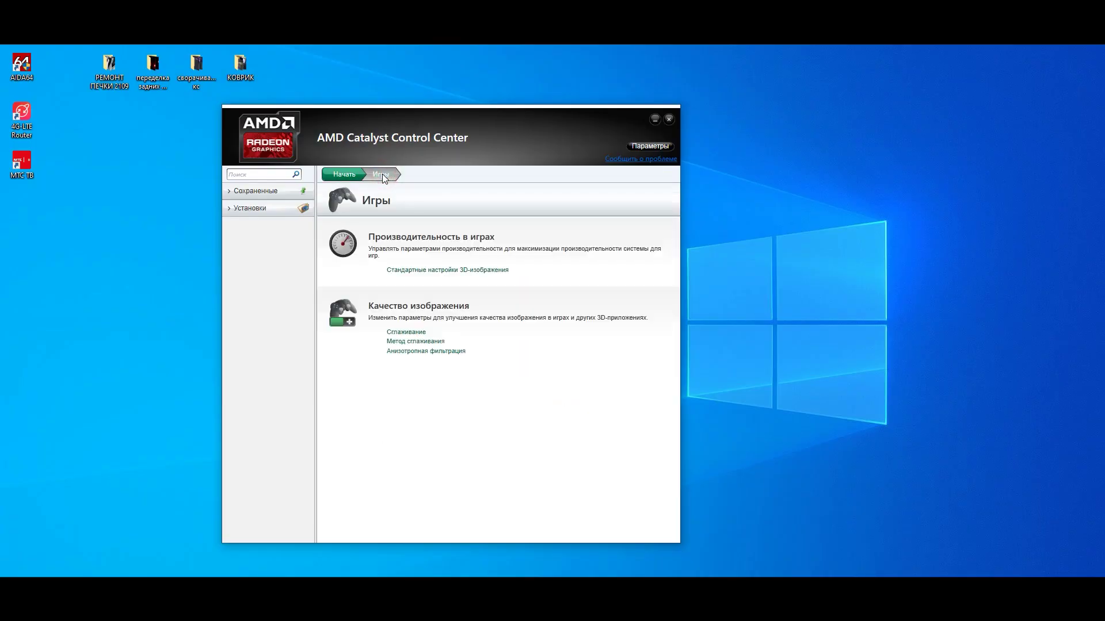
pyautogui.click(402, 333)
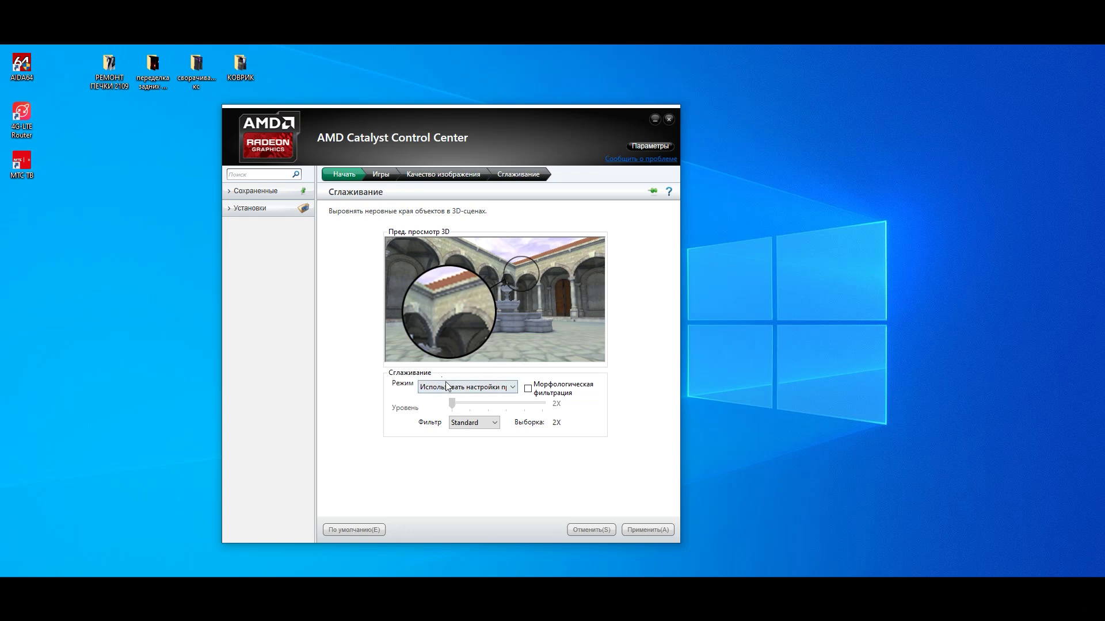
pyautogui.click(512, 387)
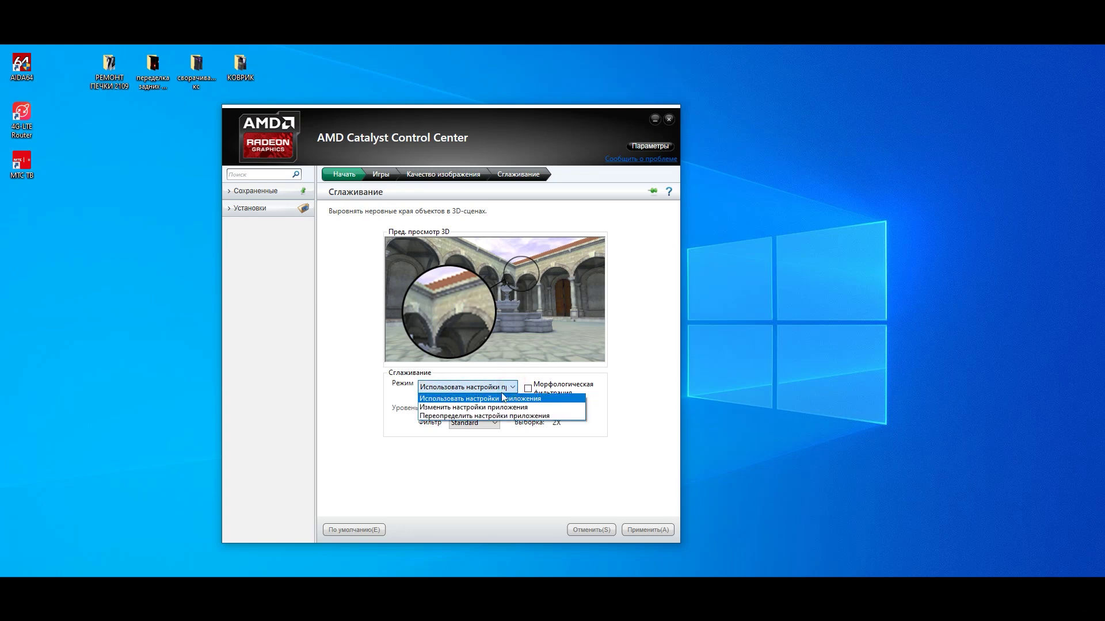
pyautogui.click(484, 416)
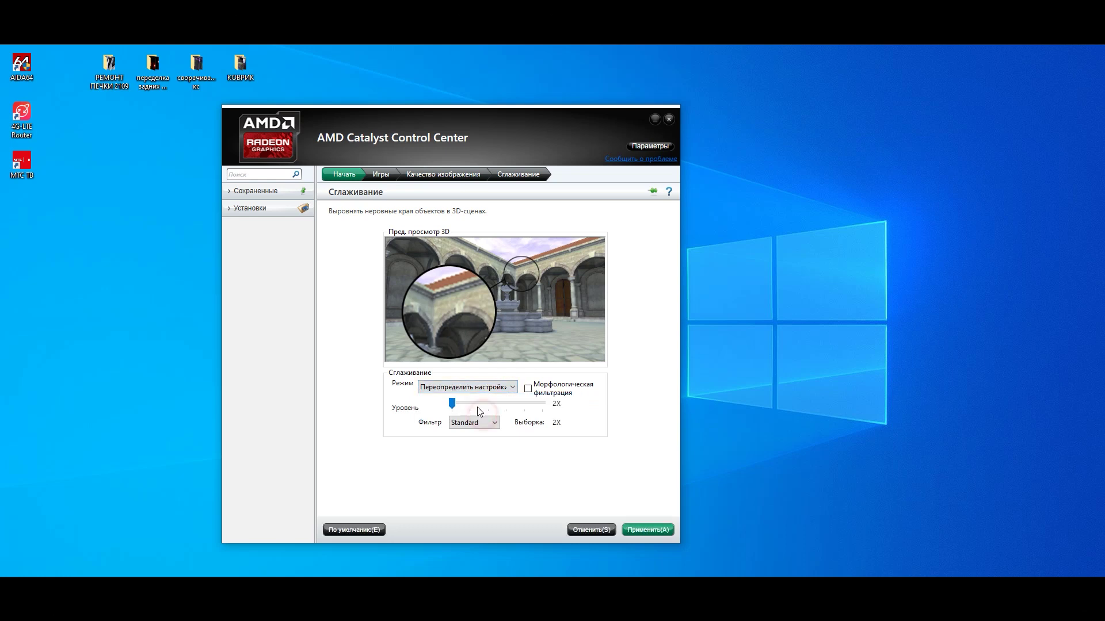
pyautogui.click(527, 389)
pyautogui.moveTo(452, 403); pyautogui.dragTo(538, 407)
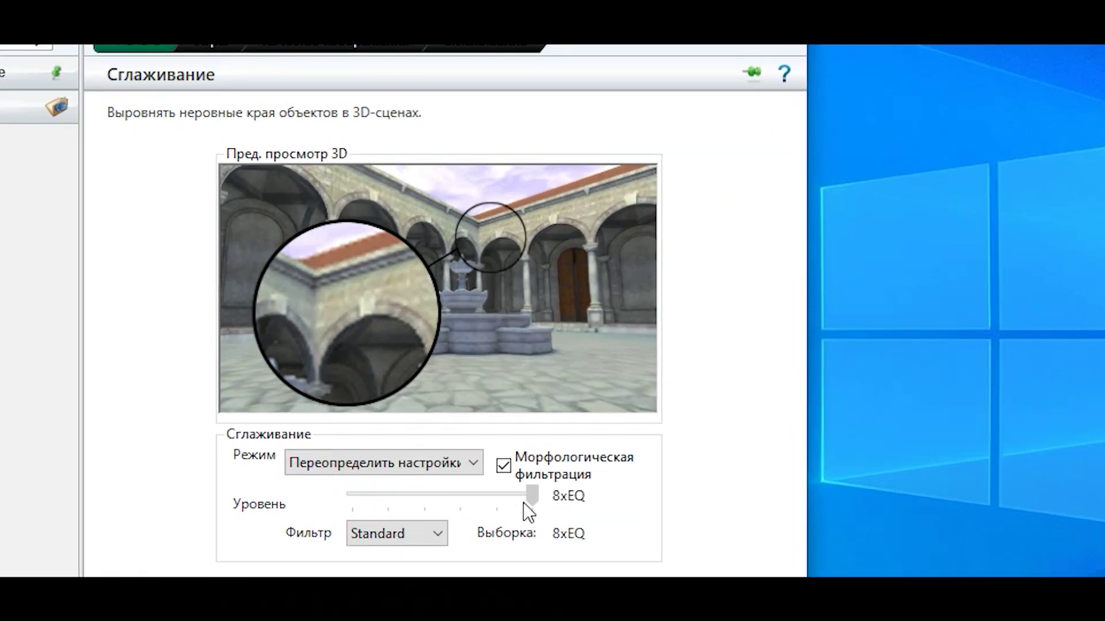
# Return the antialiasing level to 2X and the mode to Использовать настройки приложения.
pyautogui.moveTo(489, 504); pyautogui.dragTo(363, 500)
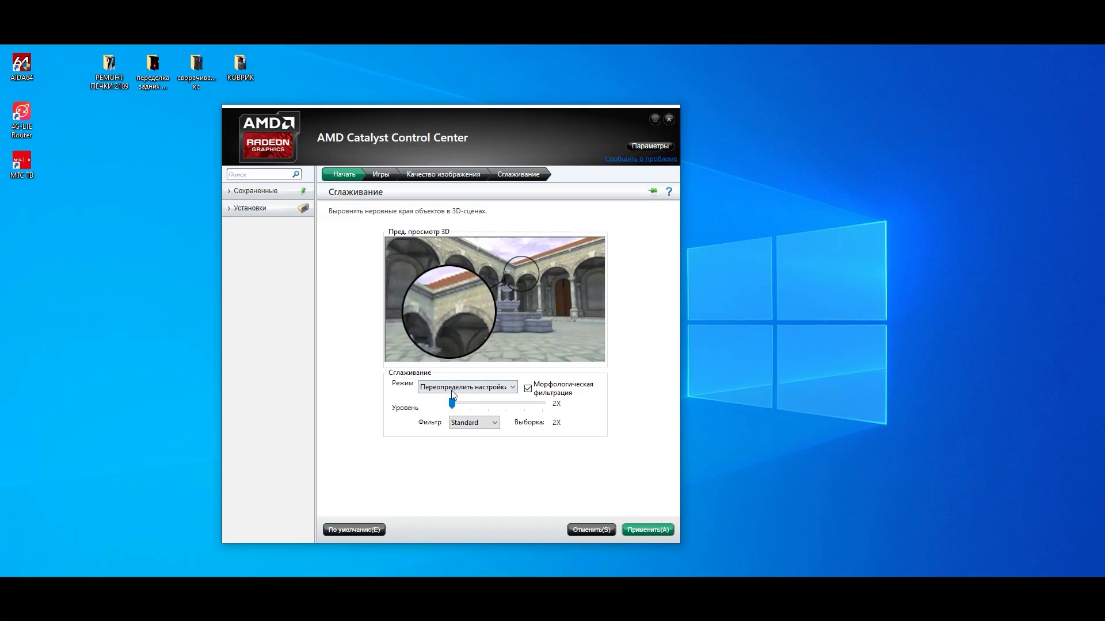
pyautogui.click(453, 390)
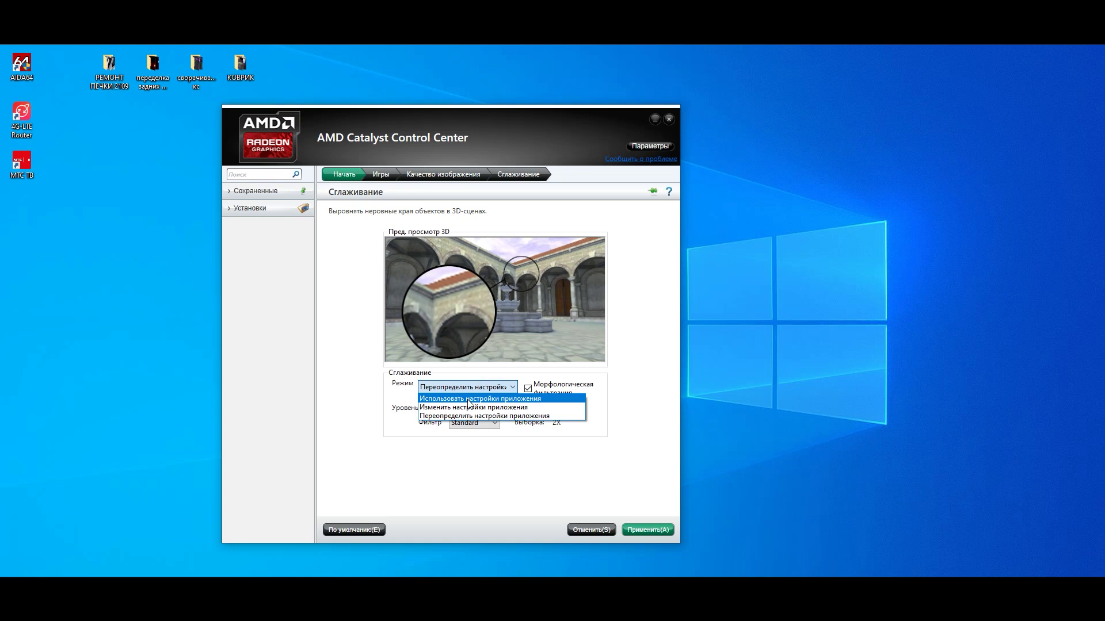
pyautogui.click(470, 399)
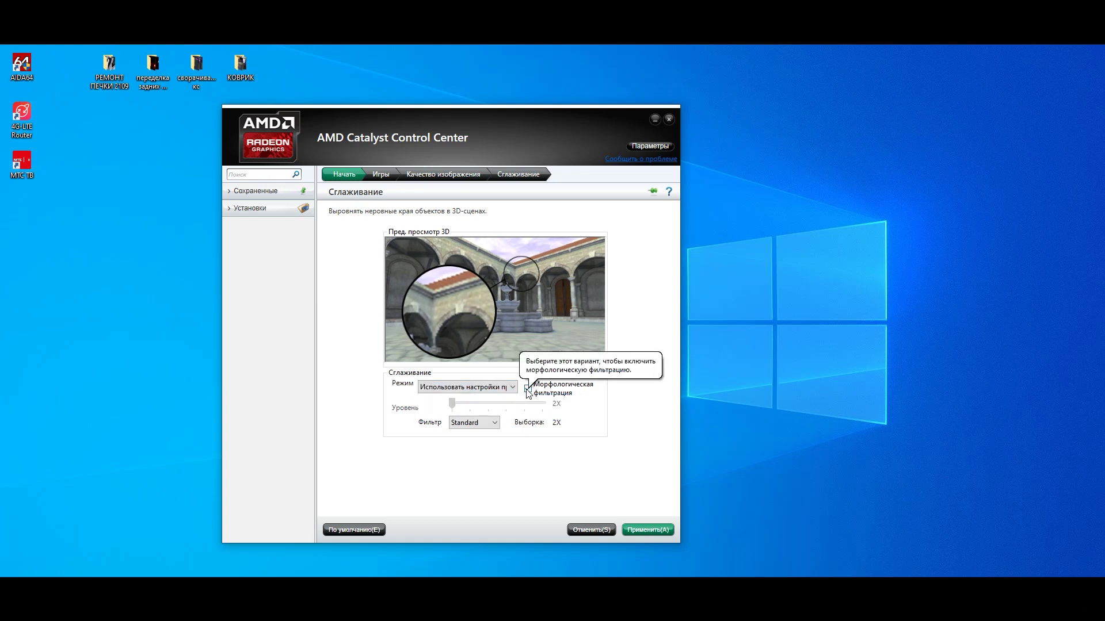
# Try a higher-quality antialiasing method (Метод сглаживания) and return it to Множественная выборка.
pyautogui.click(415, 174)
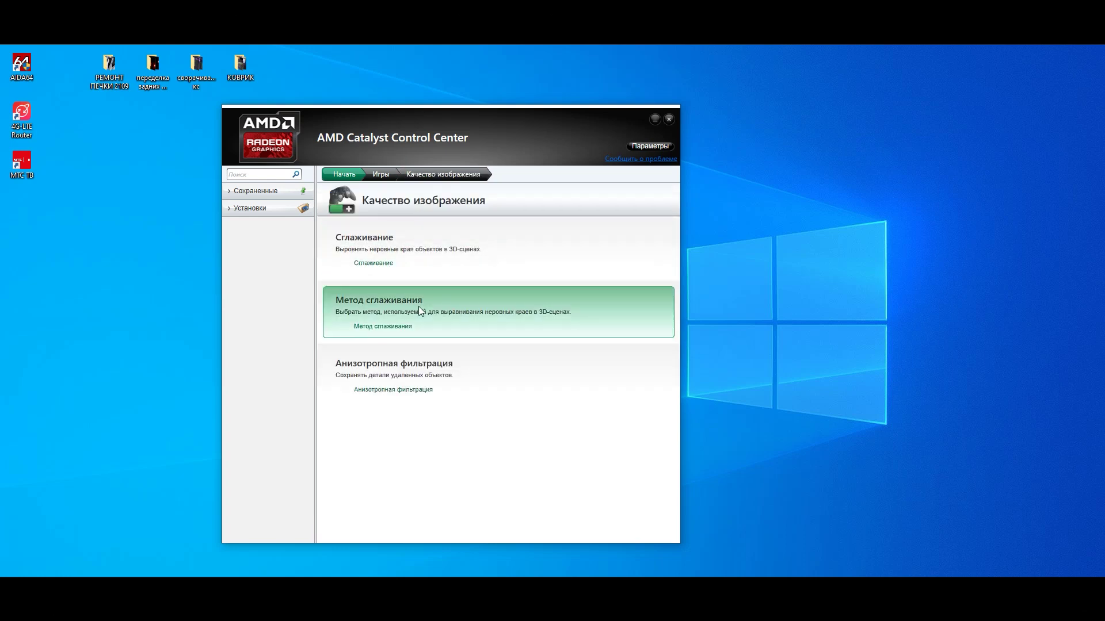
pyautogui.click(370, 326)
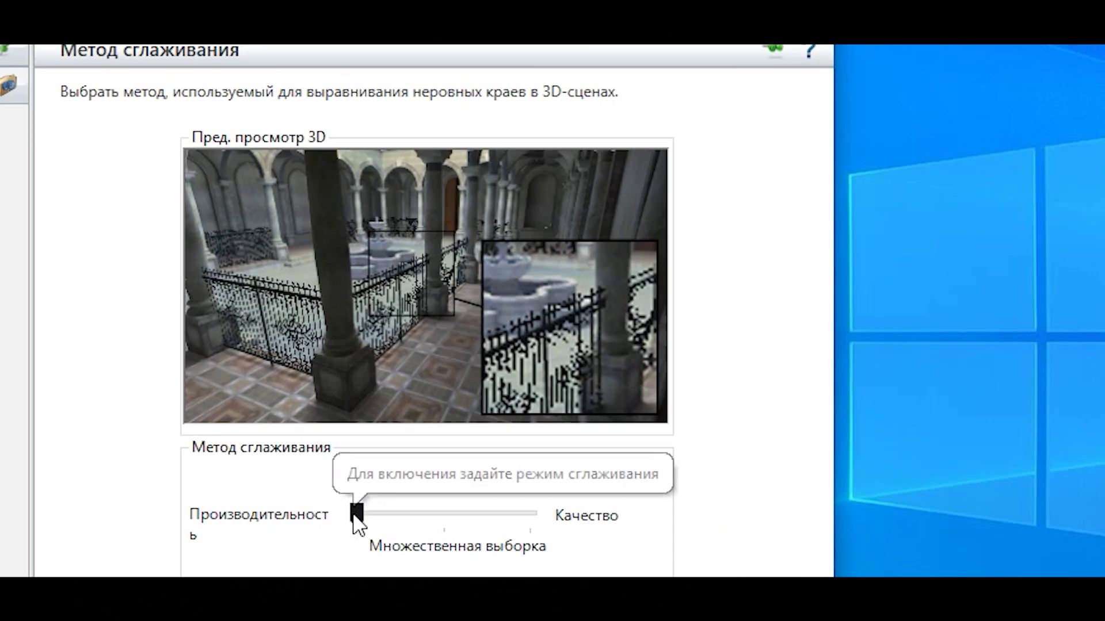
pyautogui.moveTo(464, 404); pyautogui.dragTo(500, 406)
pyautogui.moveTo(438, 522); pyautogui.dragTo(354, 527)
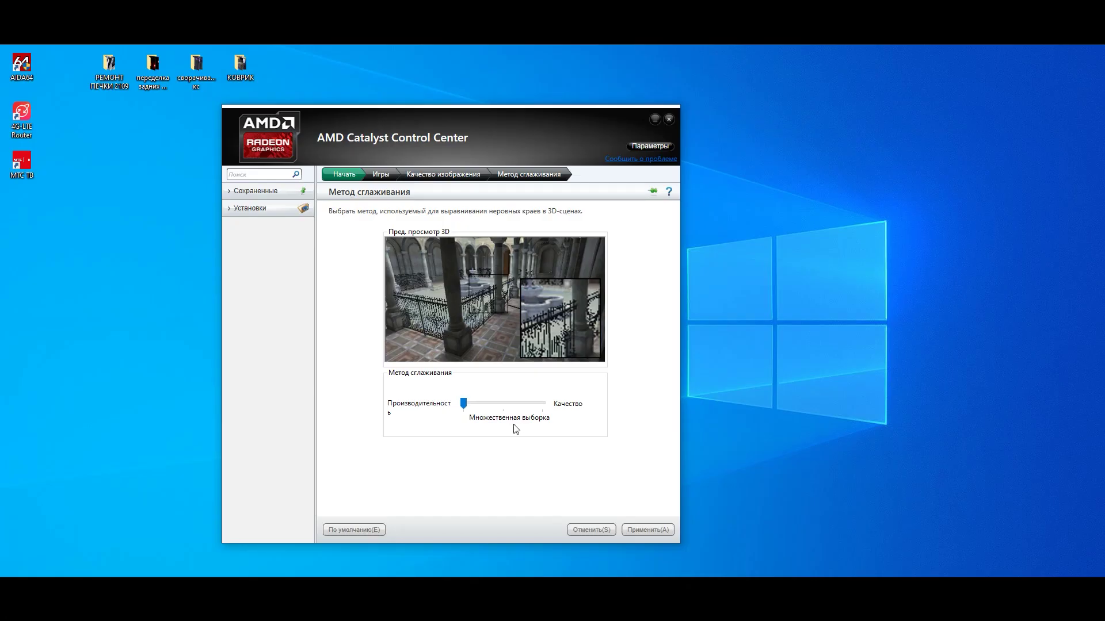
# Turn off Использовать настройки приложения for anisotropic filtering, set the per-pixel samples to 2X, and apply.
pyautogui.click(424, 173)
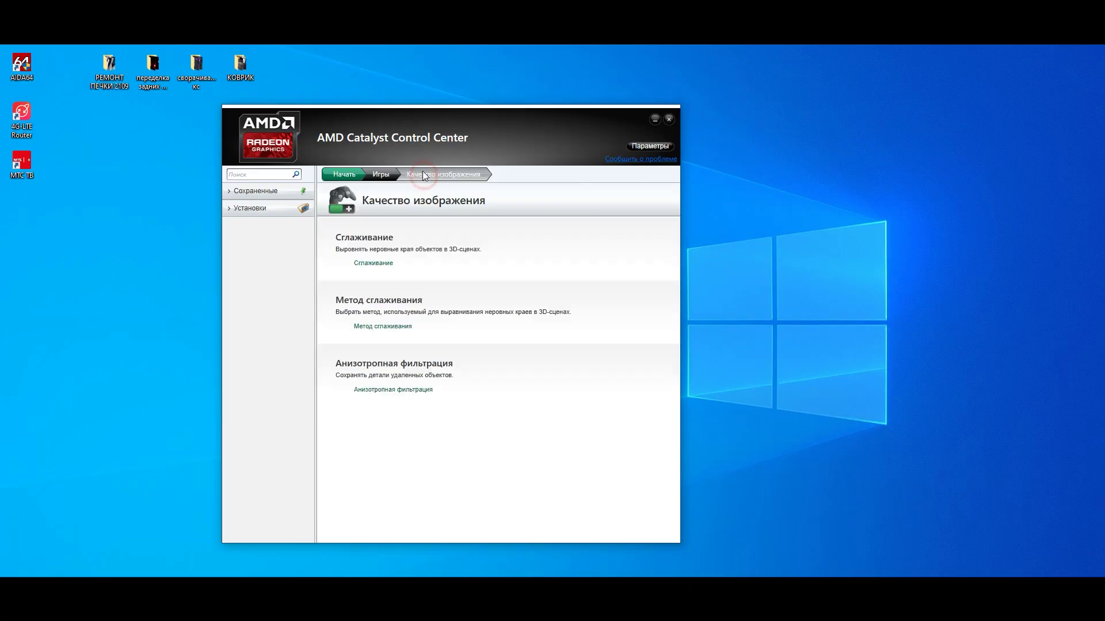
pyautogui.click(385, 392)
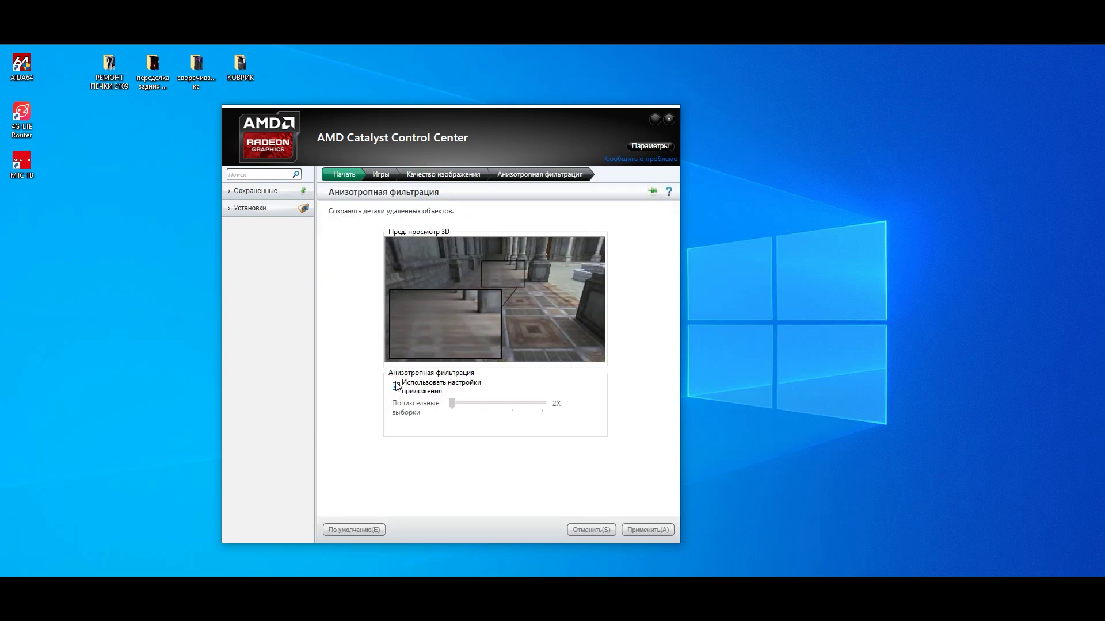
pyautogui.click(396, 386)
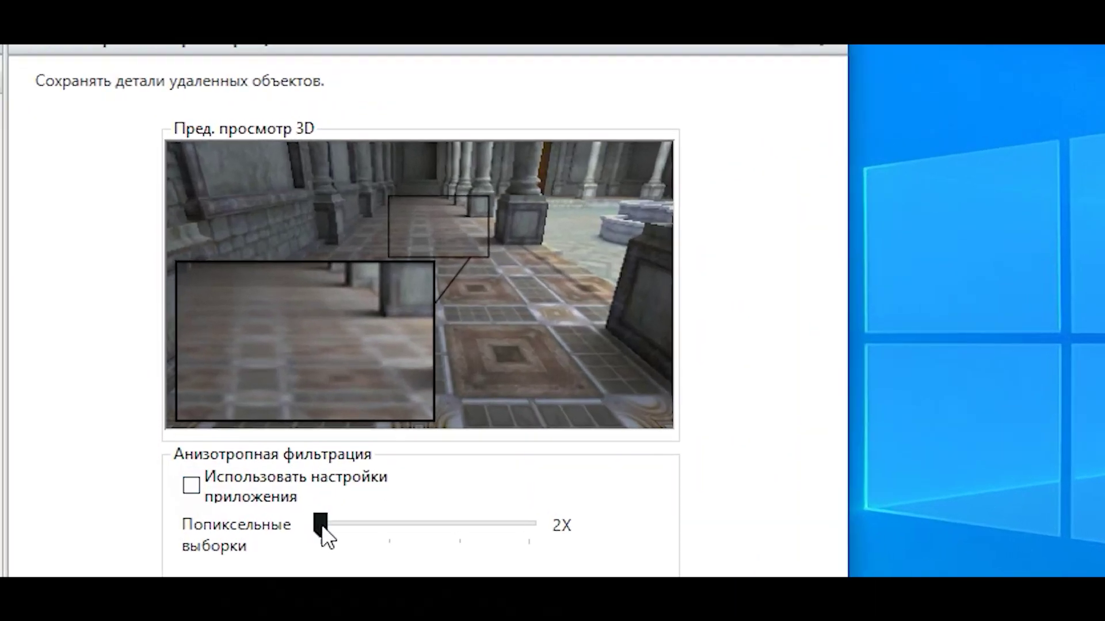
pyautogui.moveTo(380, 479); pyautogui.dragTo(536, 490)
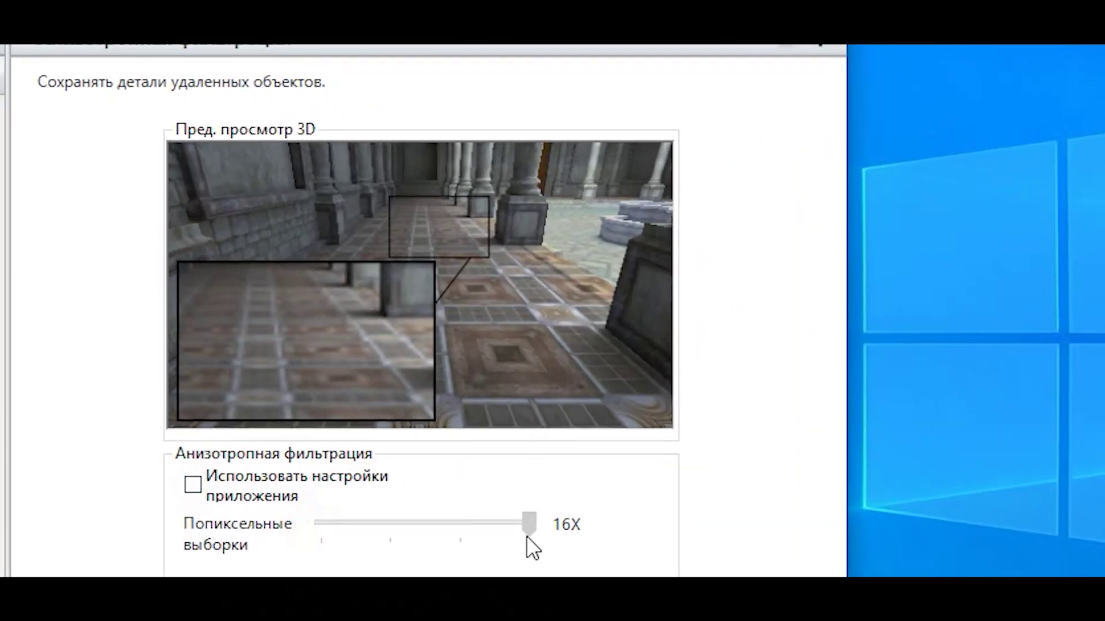
pyautogui.moveTo(532, 550); pyautogui.dragTo(224, 522)
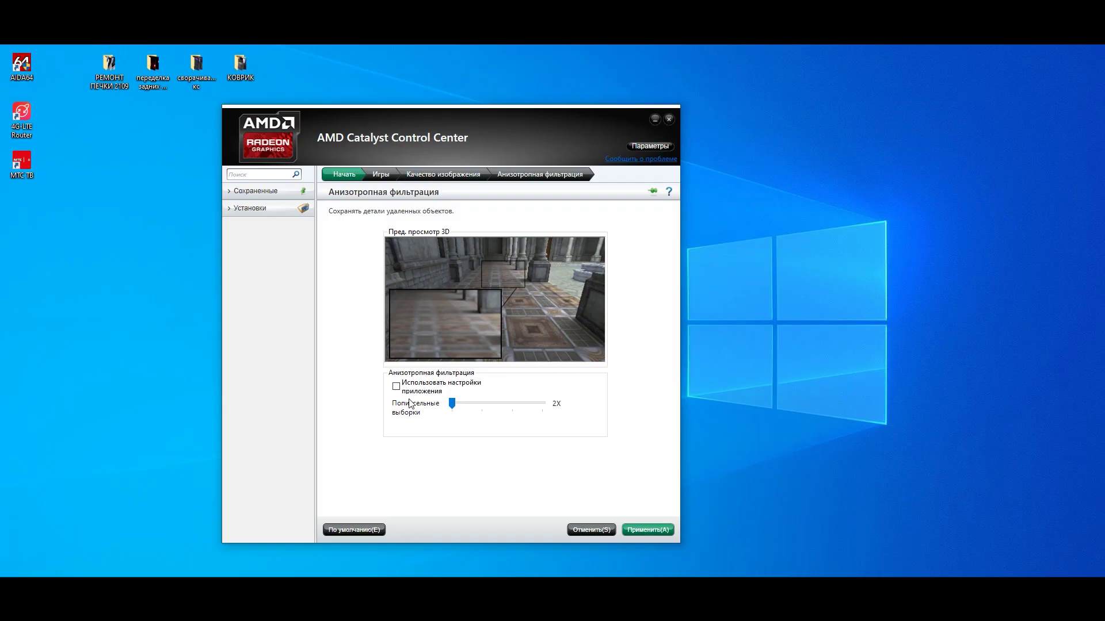
pyautogui.click(640, 530)
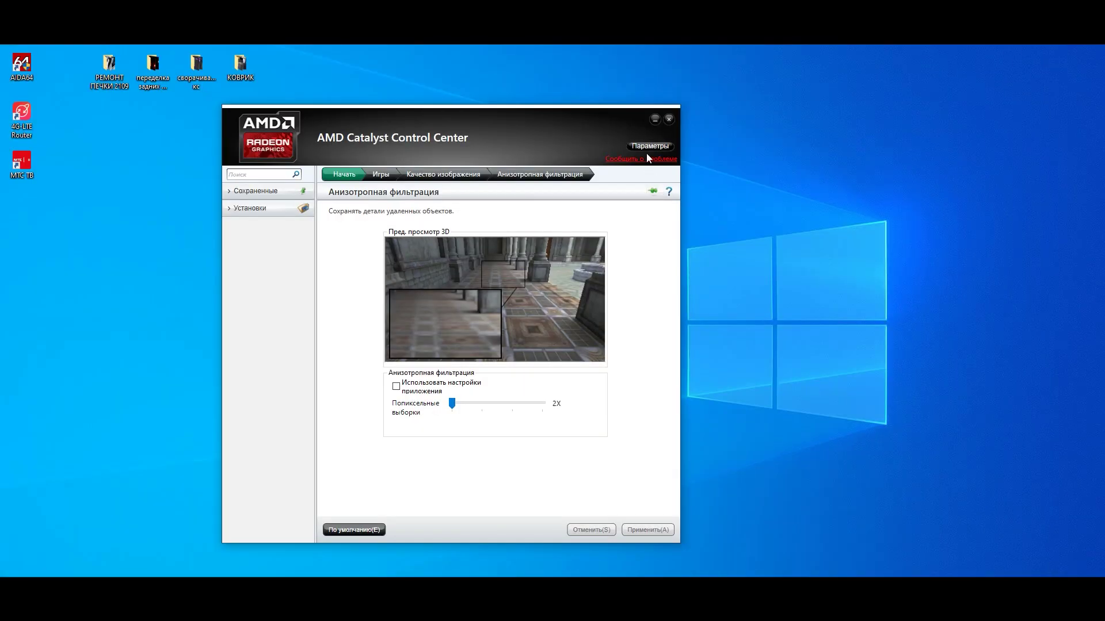
# Switch to the advanced view (Расширенное представление) and open the games' 3D application settings (Настройки 3D-приложений).
pyautogui.click(647, 149)
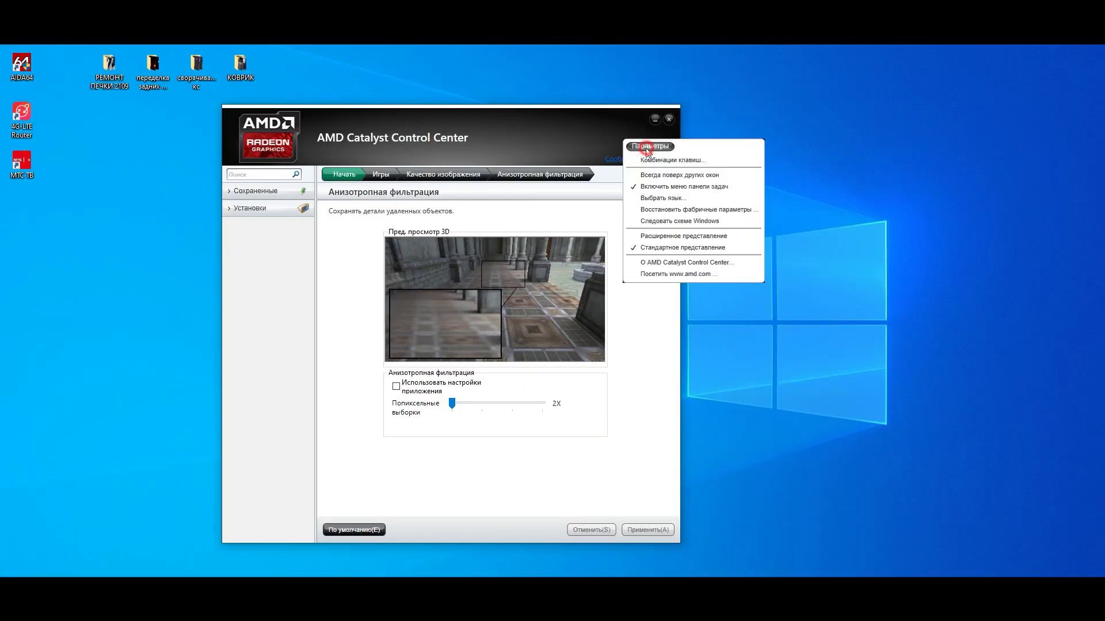
pyautogui.click(676, 237)
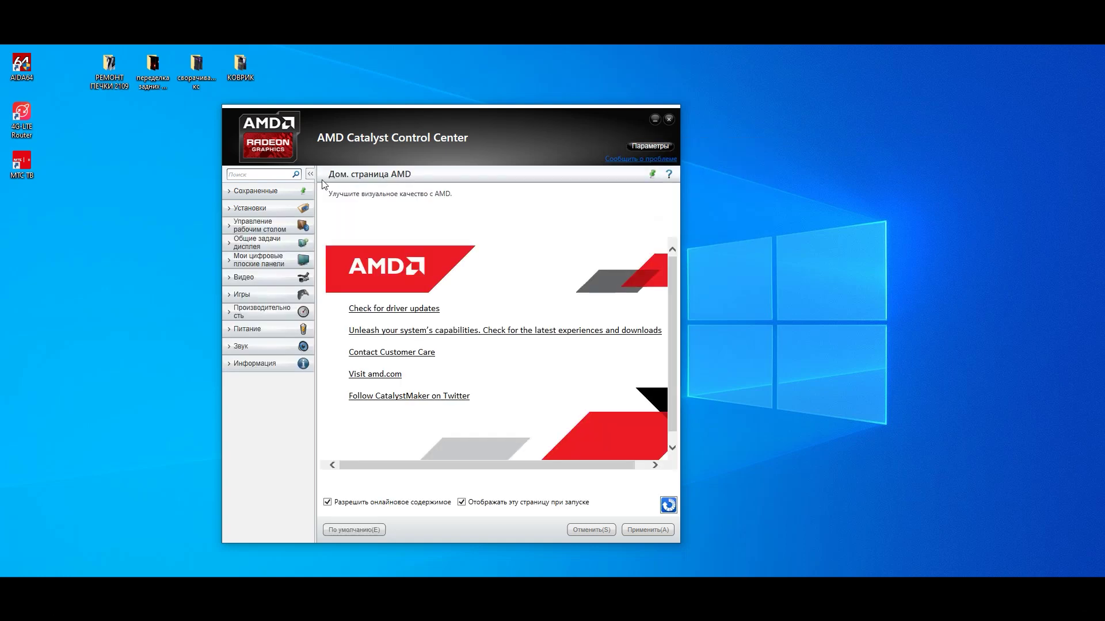
pyautogui.click(229, 298)
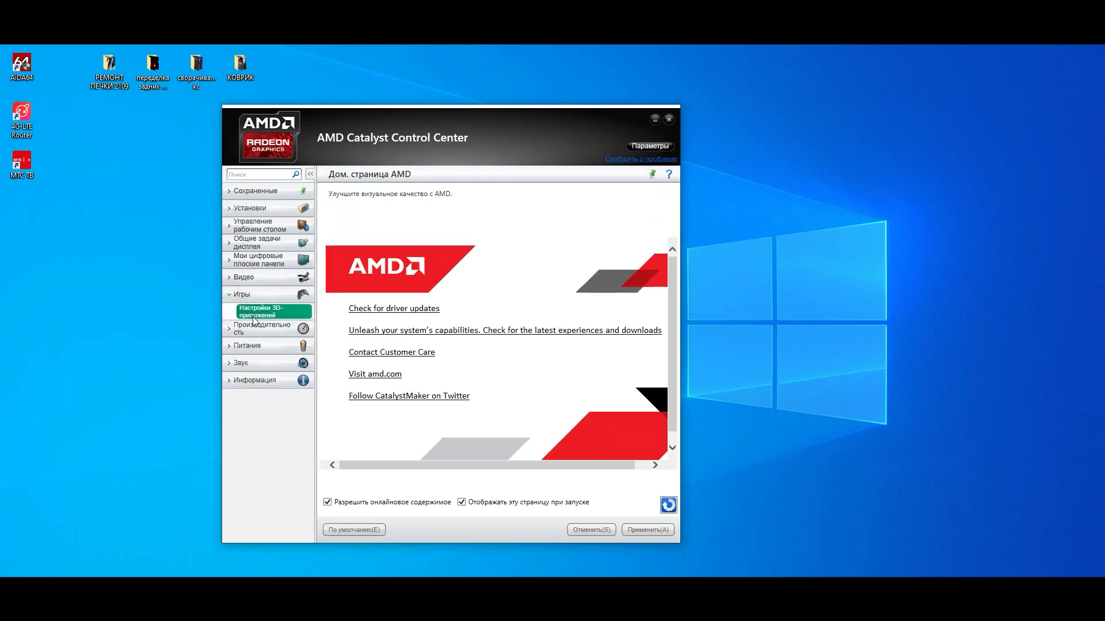
pyautogui.click(255, 315)
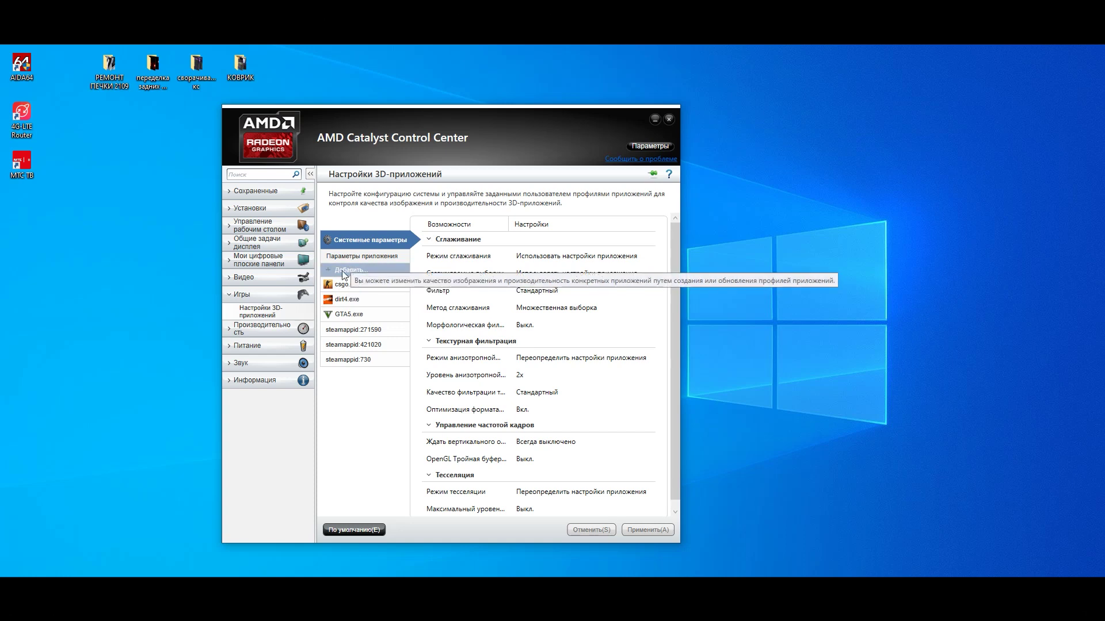
# Browse the local disks for a program file to add as a 3D application profile.
pyautogui.click(343, 270)
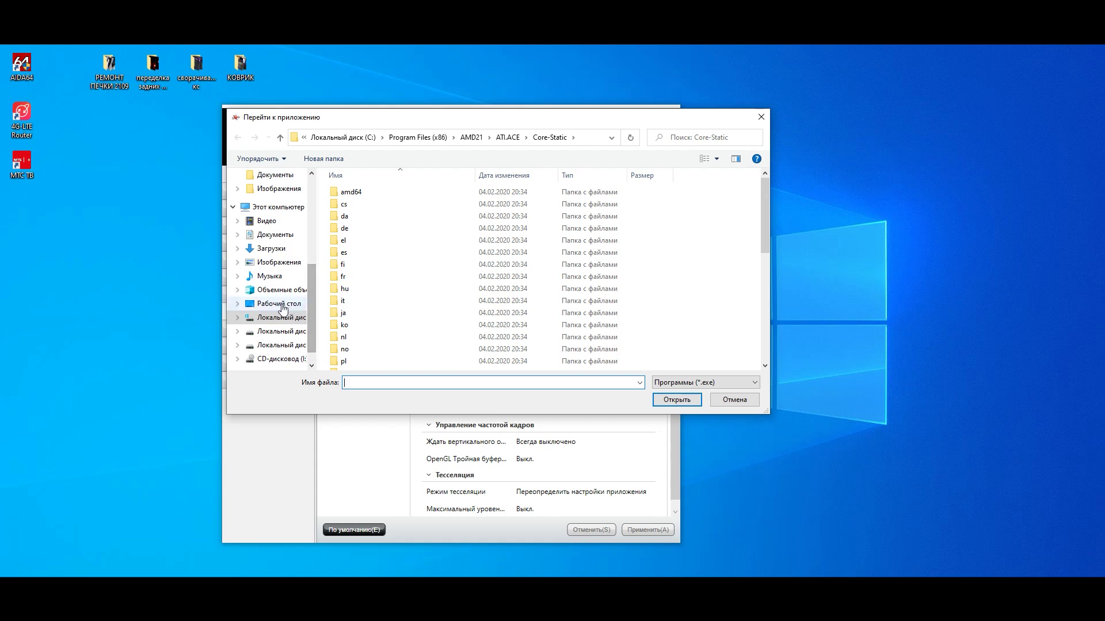
pyautogui.click(281, 345)
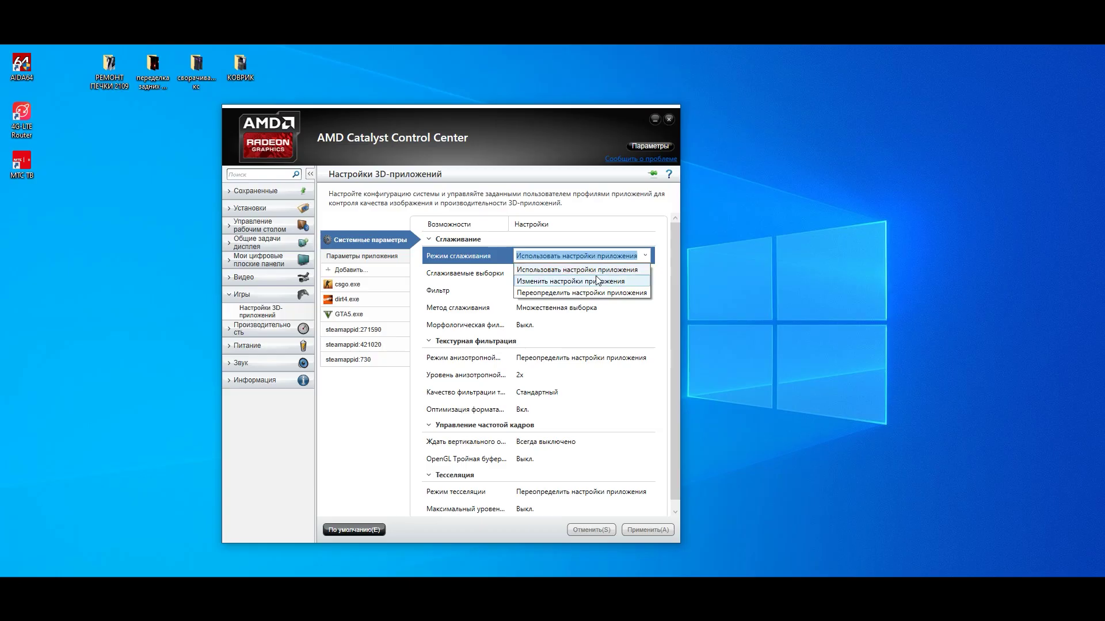
# Set the system antialiasing mode to Переопределить настройки приложения and open the options for antialiasing samples (Сглаживаемые выборки).
pyautogui.click(558, 293)
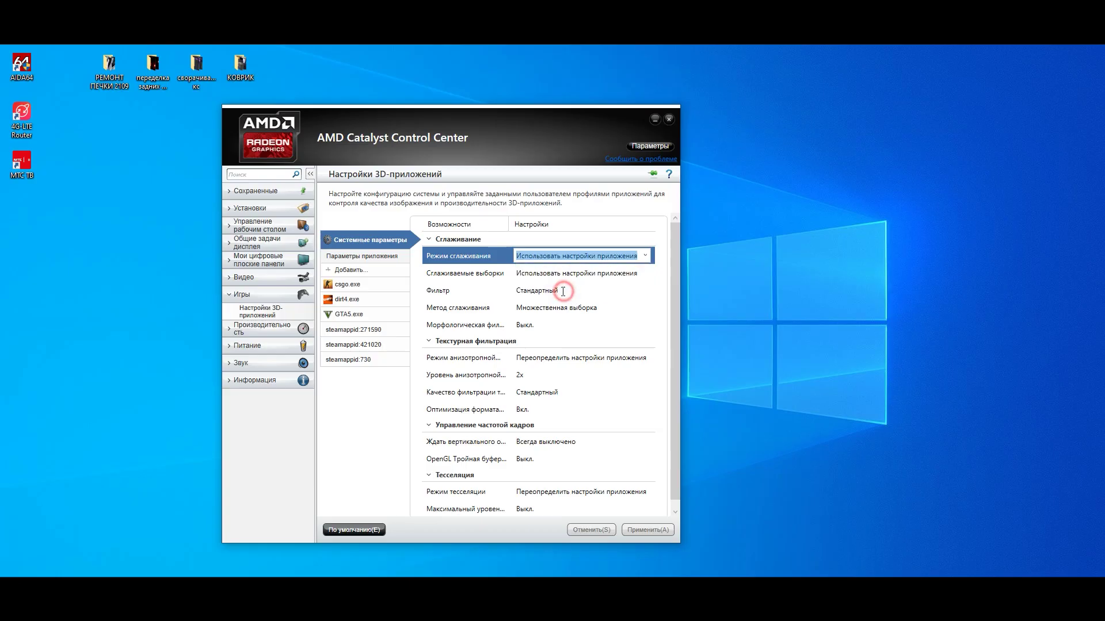
pyautogui.click(648, 278)
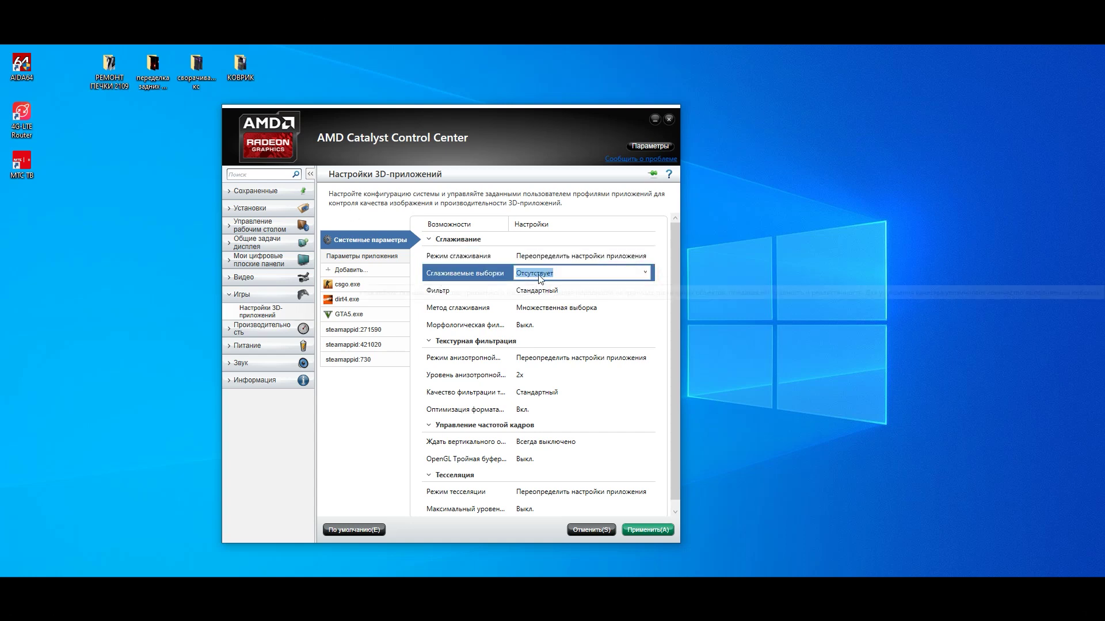
pyautogui.click(599, 274)
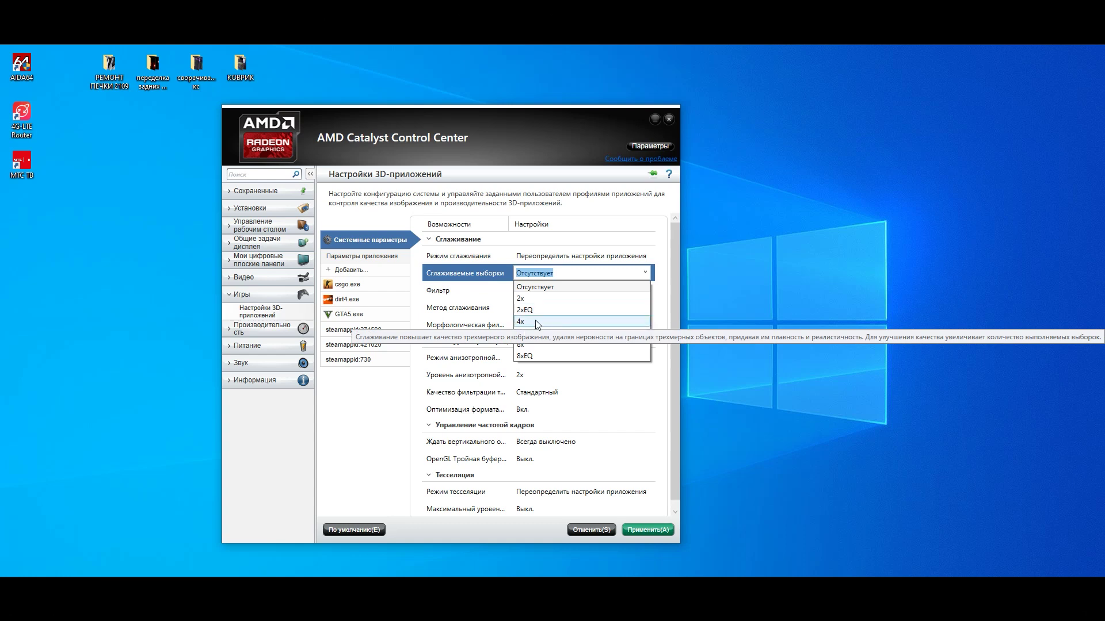
# Set the antialiasing samples to Отсутствует and the filter to Стандартный, and open the antialiasing method options (Метод сглаживания).
pyautogui.click(610, 290)
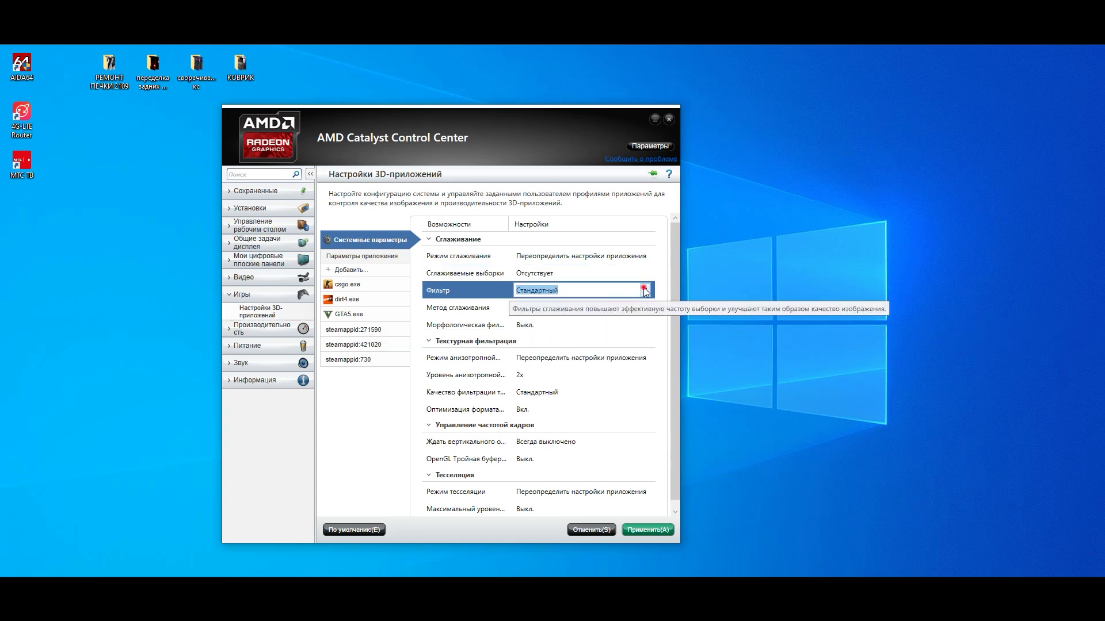
pyautogui.click(645, 290)
pyautogui.click(539, 304)
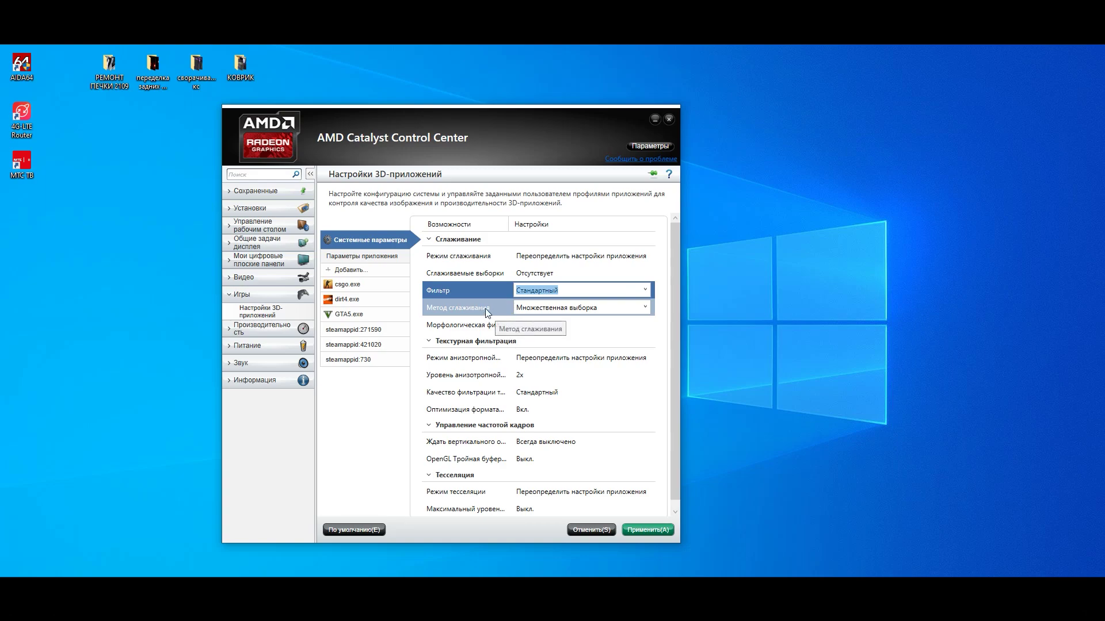
pyautogui.click(580, 308)
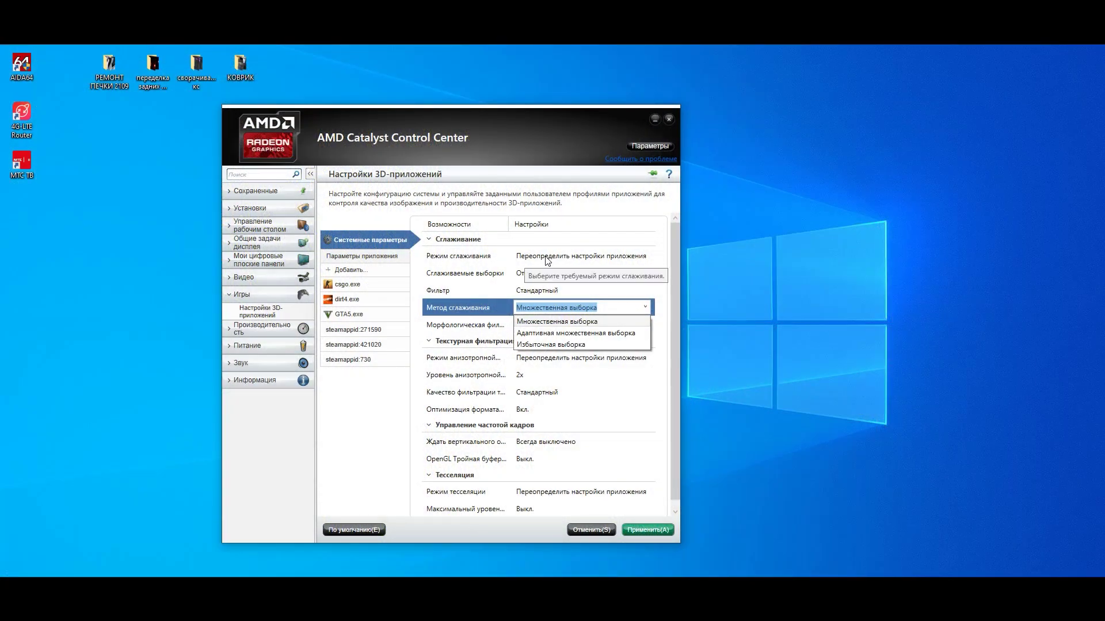
# Reopen the antialiasing mode options (Режим сглаживания) and discard the pending antialiasing changes.
pyautogui.click(545, 255)
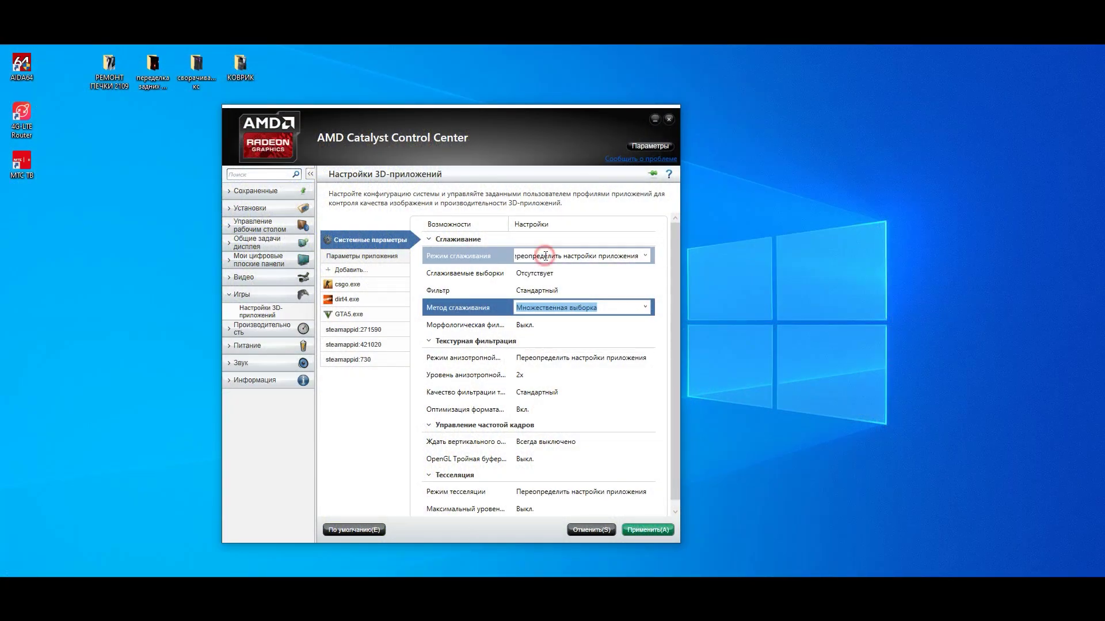
pyautogui.click(644, 255)
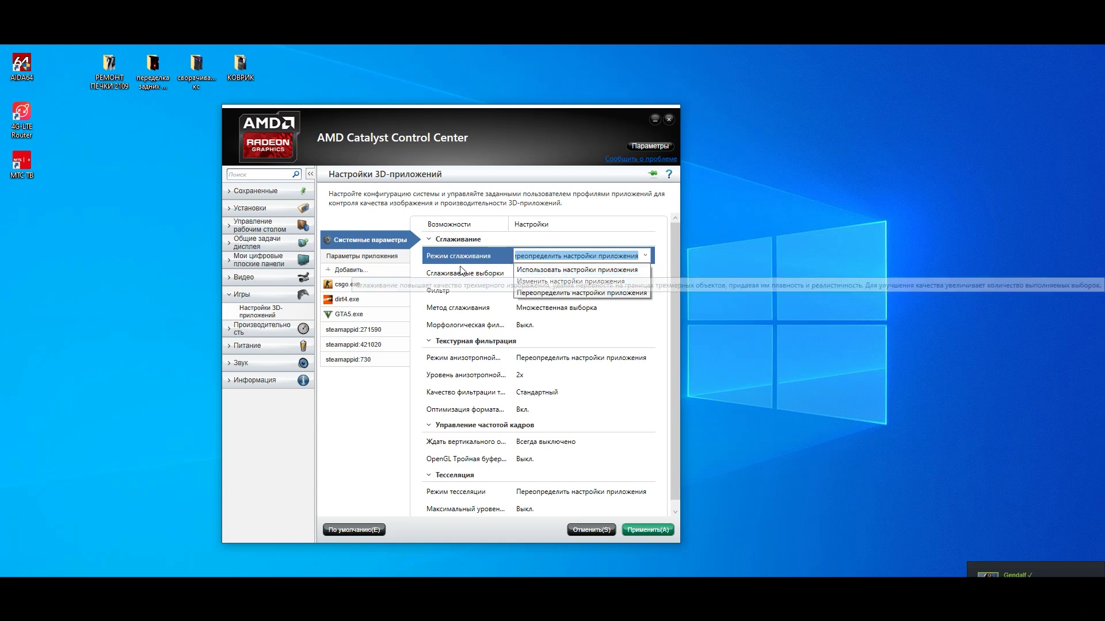
pyautogui.click(490, 326)
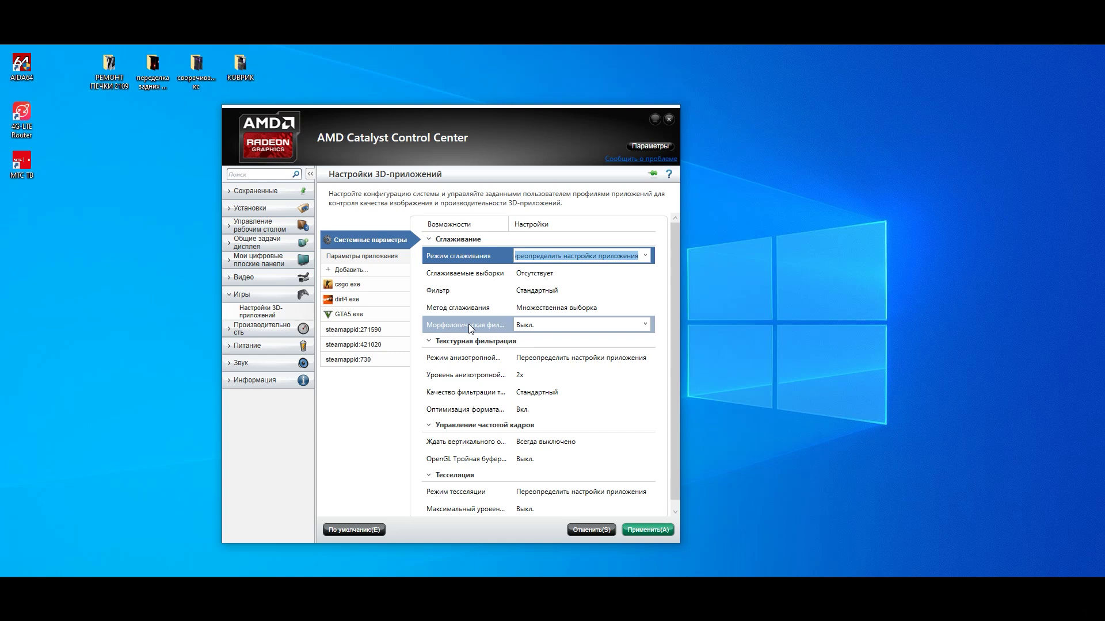
pyautogui.hotkey('alt', 's')
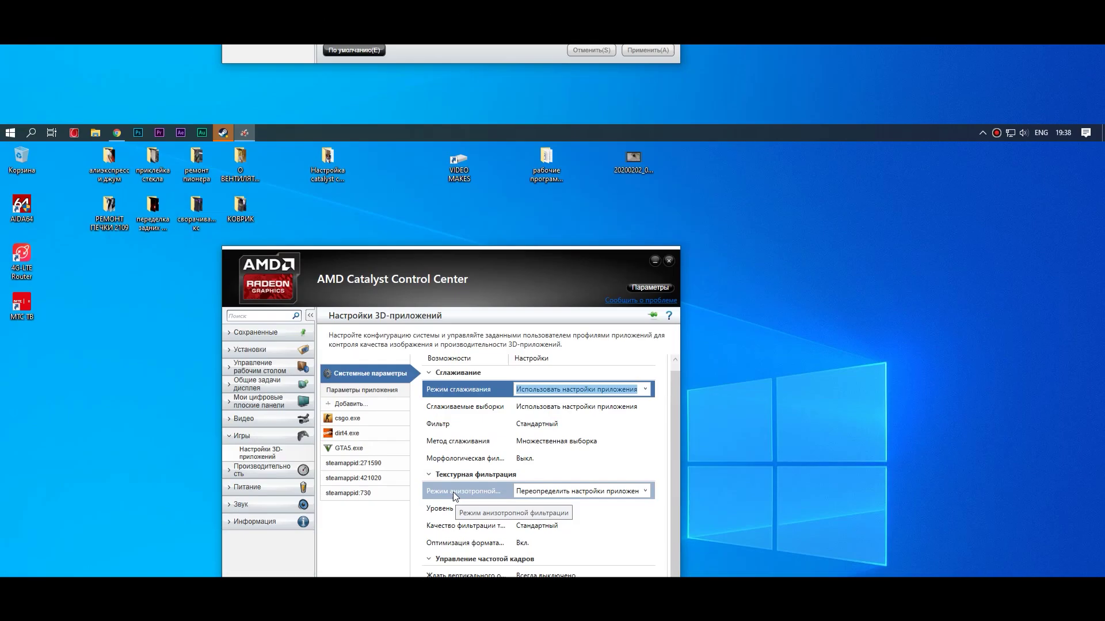
# Under texture filtering, check the anisotropic filtering mode and set the texture filtering quality to Производительность.
pyautogui.scroll(-1, 453, 351)
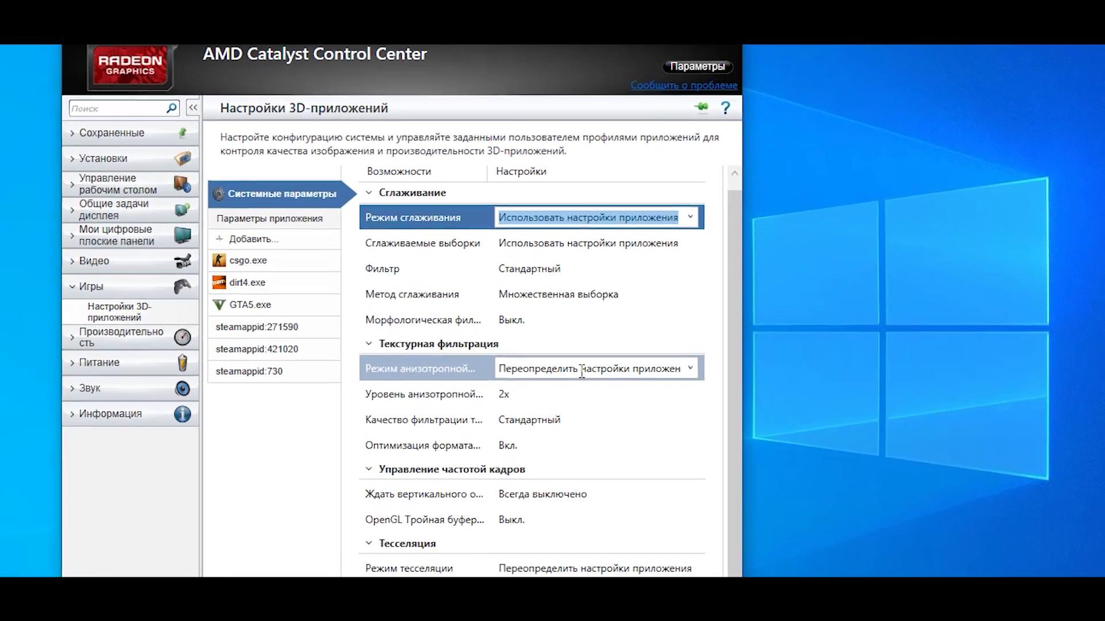
pyautogui.click(581, 371)
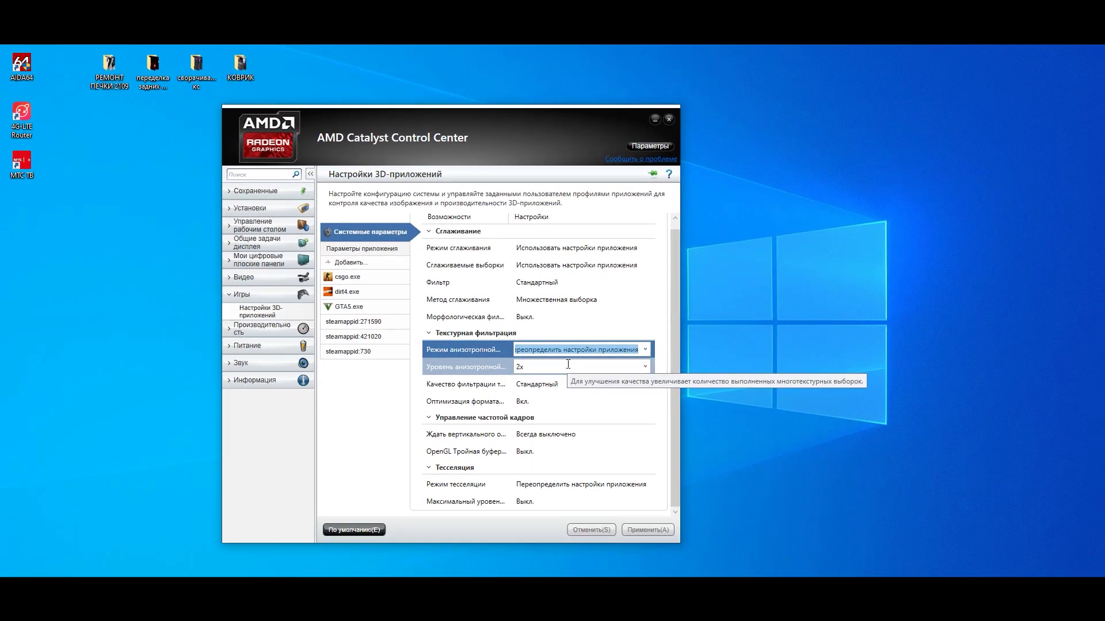
pyautogui.click(459, 381)
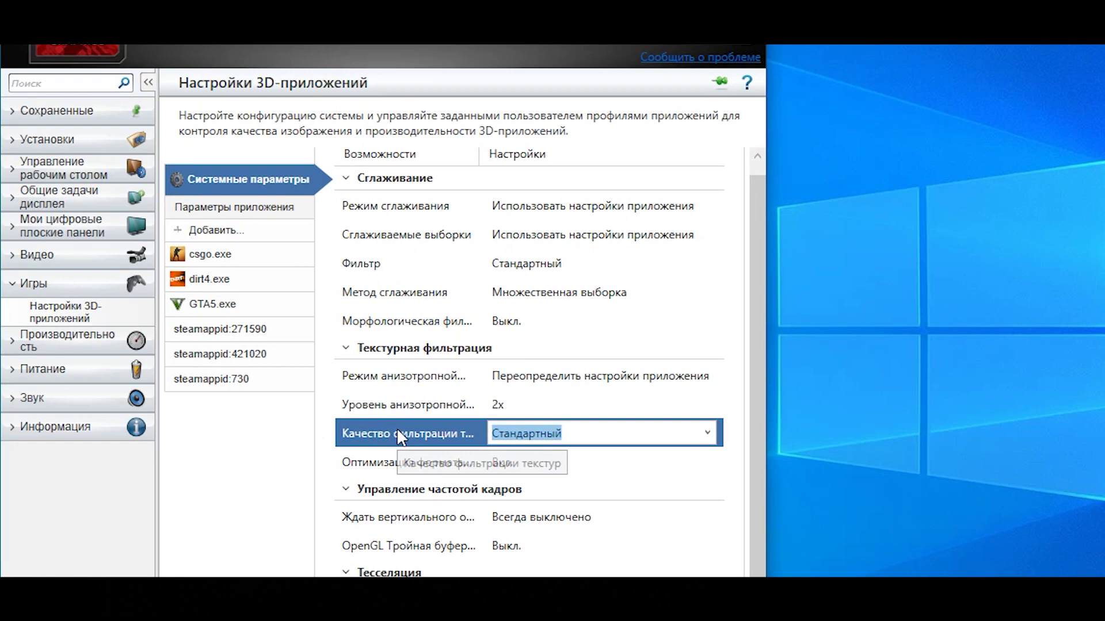
pyautogui.click(667, 433)
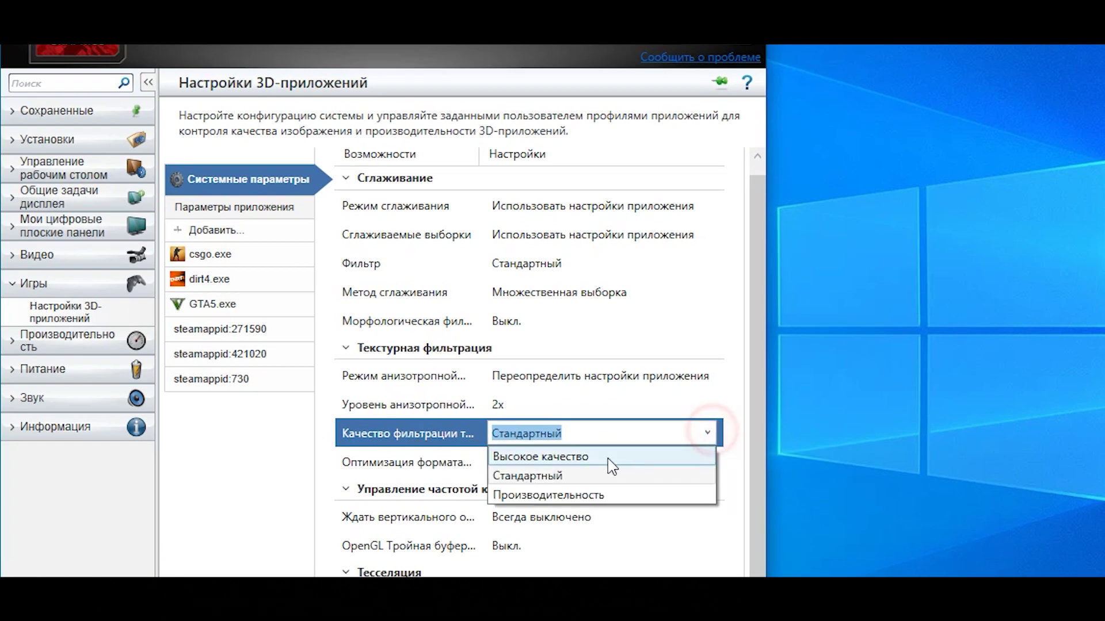
pyautogui.click(543, 496)
# Turn off surface format optimization (Выкл.) and set the wait for vertical refresh to Всегда включено.
pyautogui.click(467, 462)
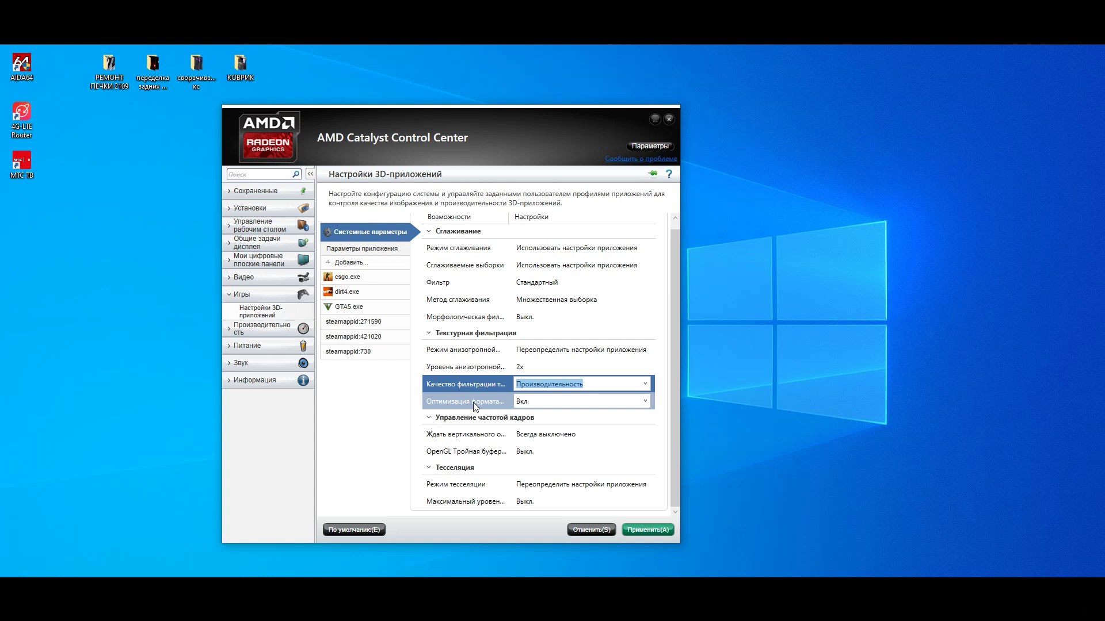
pyautogui.click(501, 398)
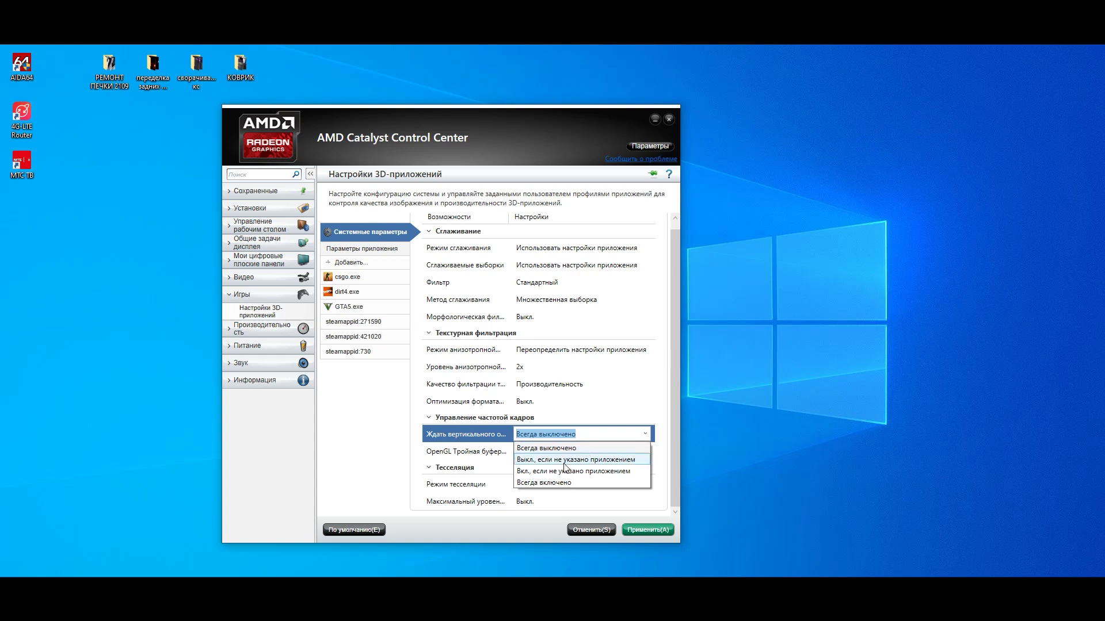
pyautogui.click(547, 482)
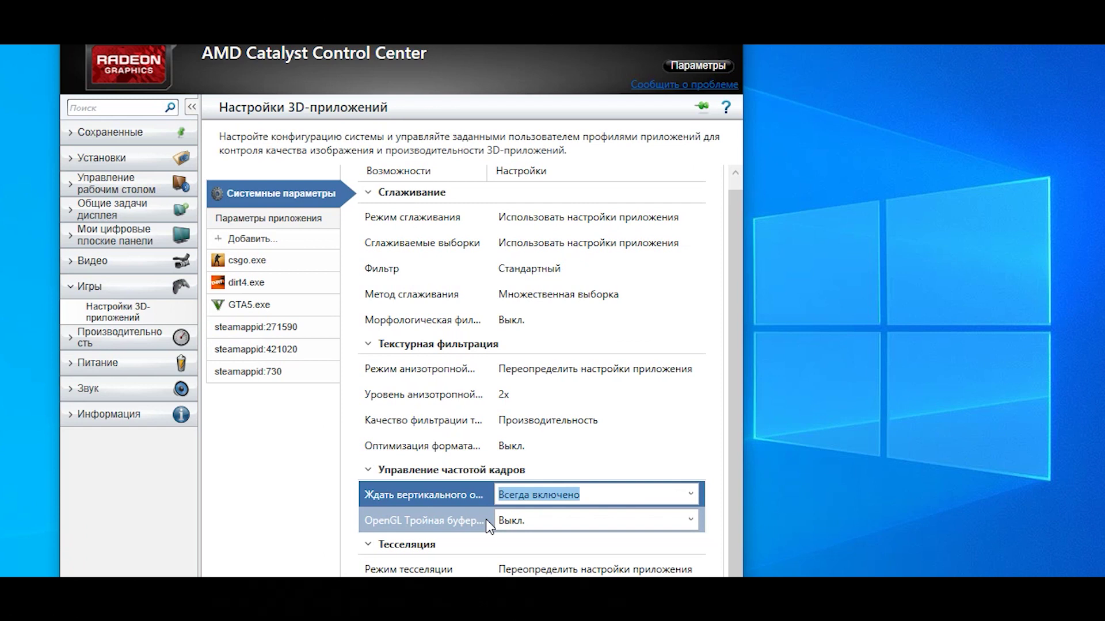
# Try OpenGL triple buffering with the value Вкл., and return it to Выкл.
pyautogui.click(518, 520)
pyautogui.click(536, 536)
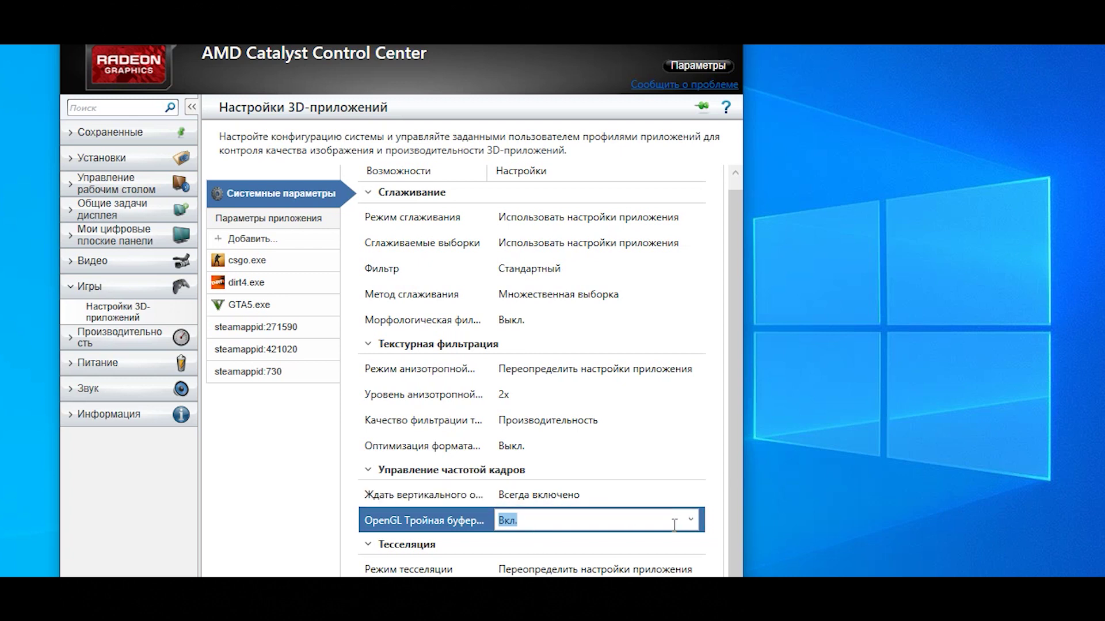
pyautogui.click(694, 520)
pyautogui.click(693, 519)
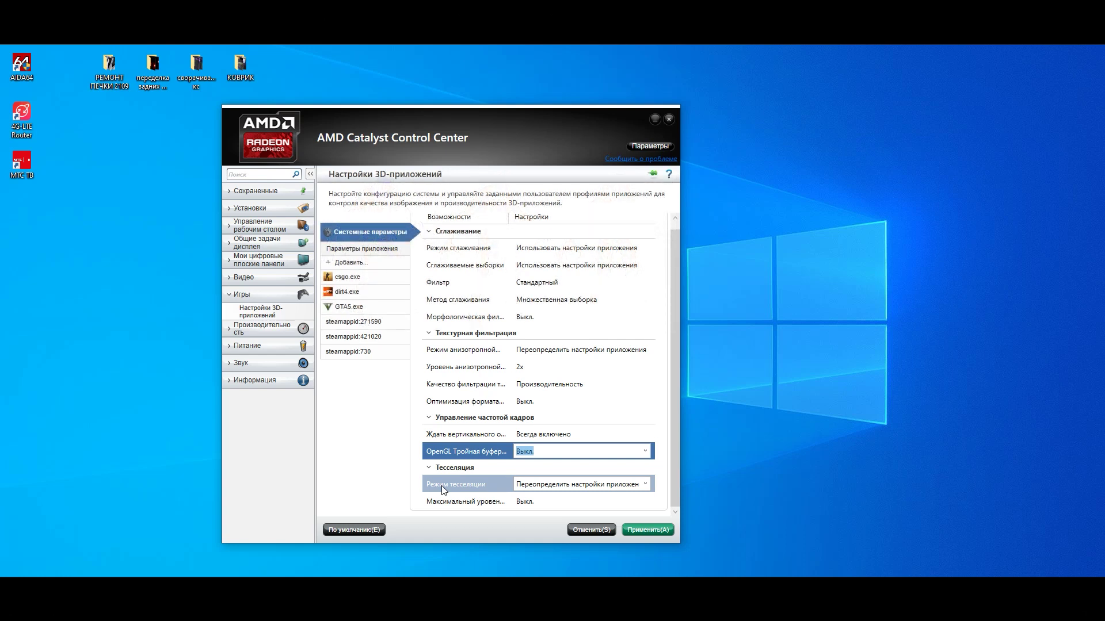
# Review the options for tessellation mode and maximum tessellation level, and apply the system 3D application settings.
pyautogui.click(442, 486)
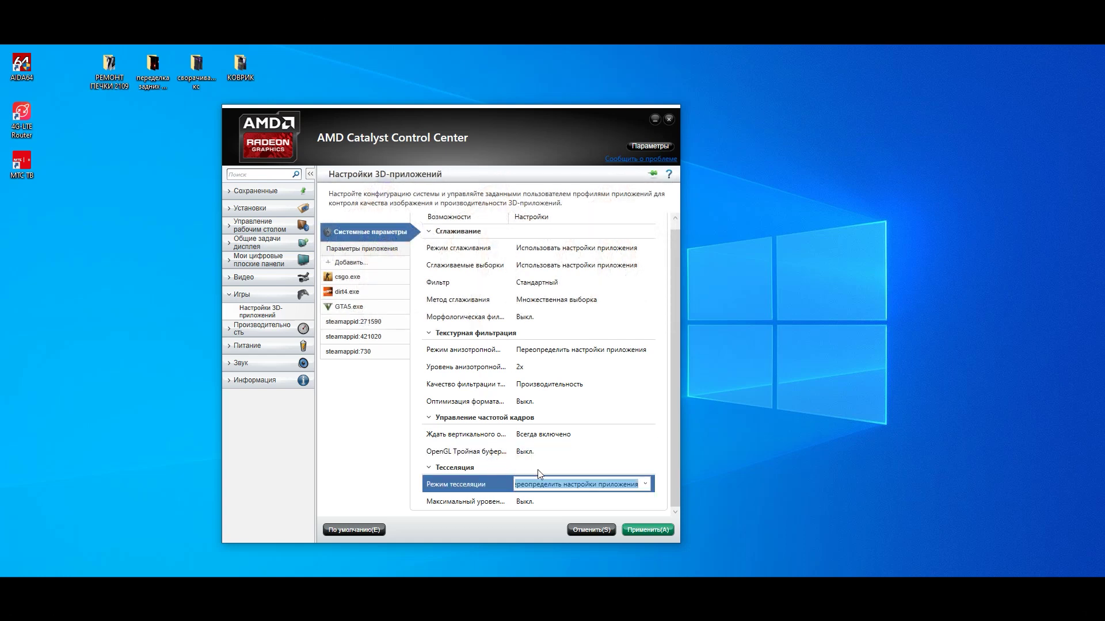
pyautogui.click(647, 484)
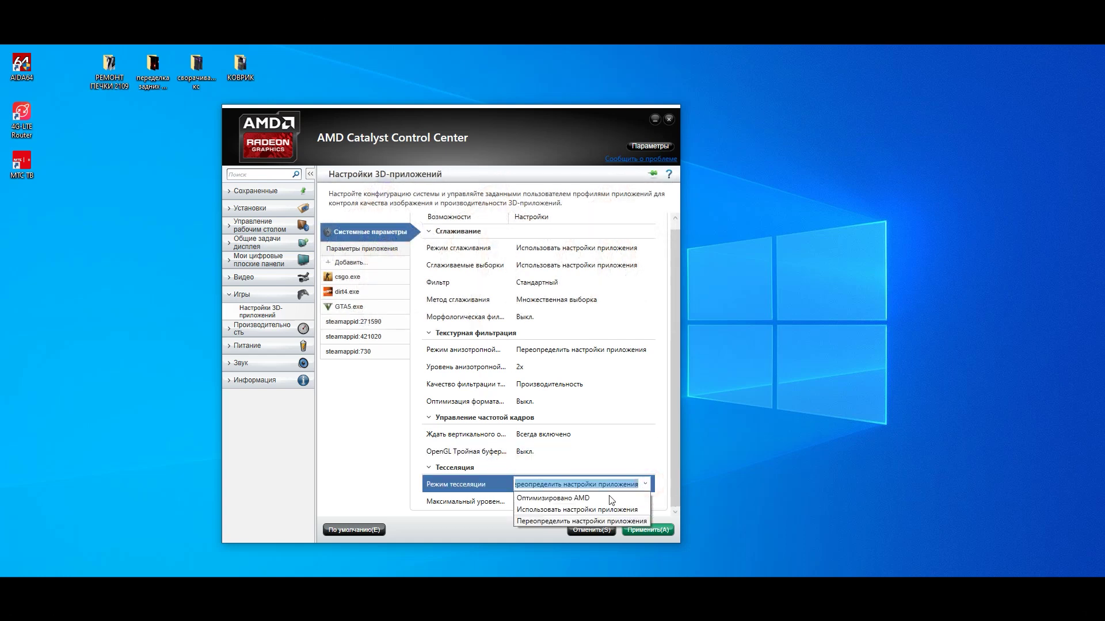
pyautogui.click(647, 484)
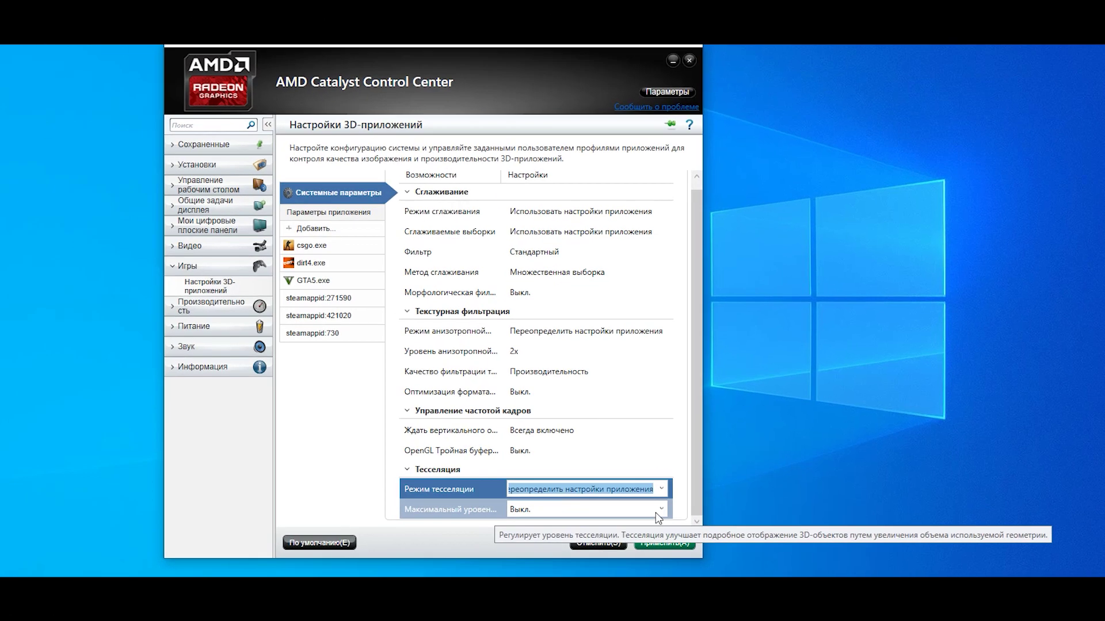
pyautogui.click(656, 512)
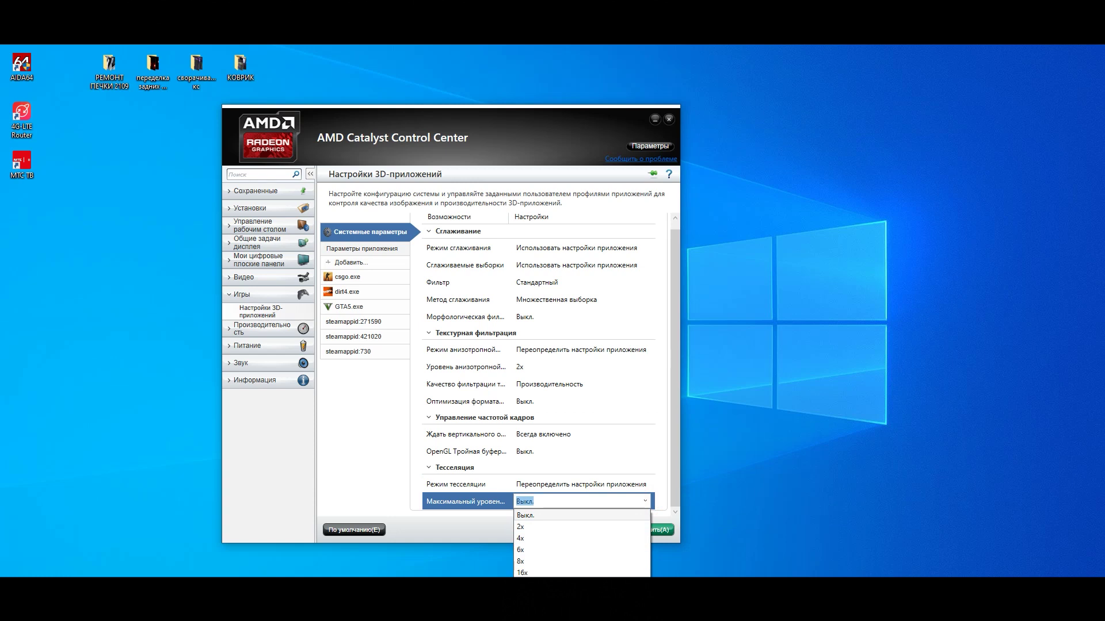
pyautogui.click(352, 441)
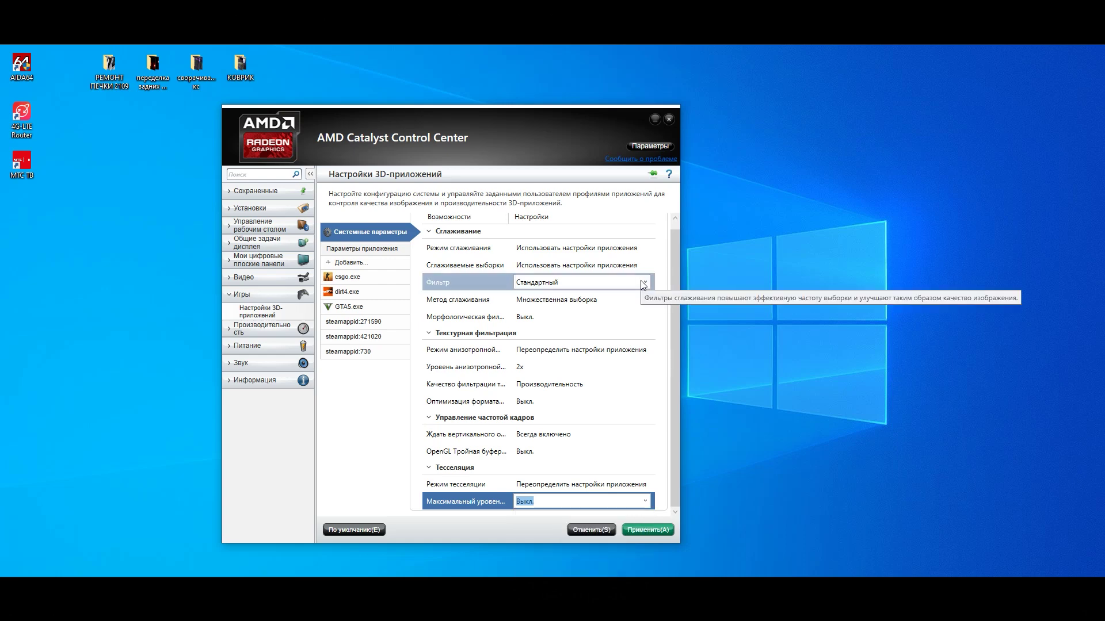
pyautogui.click(643, 530)
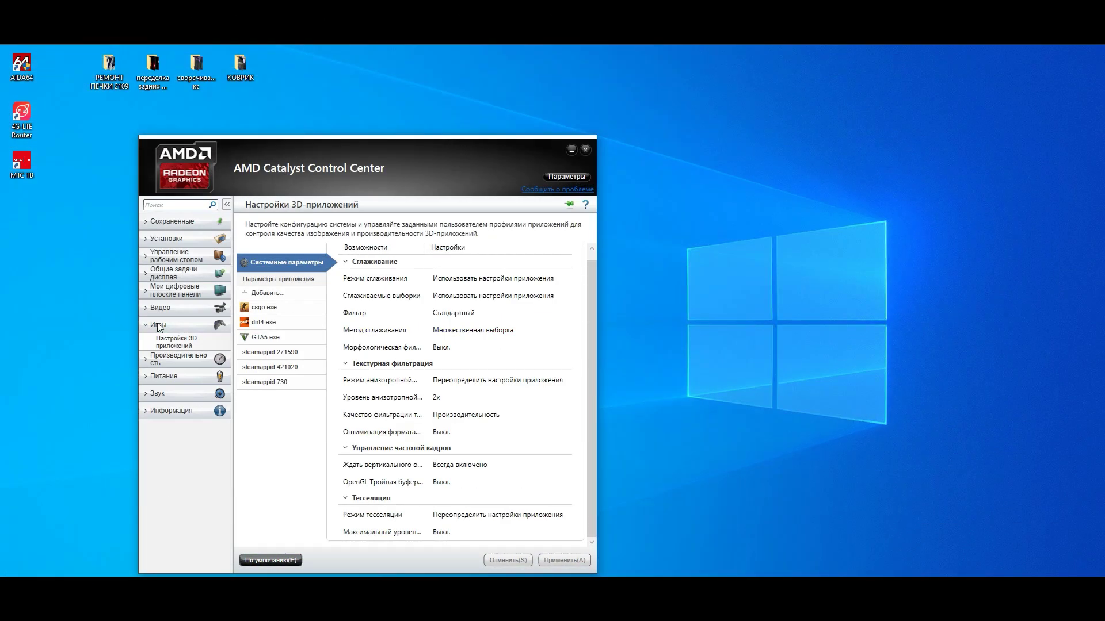
# Look through the performance section (Производительность) with its AMD OverDrive page.
pyautogui.click(147, 352)
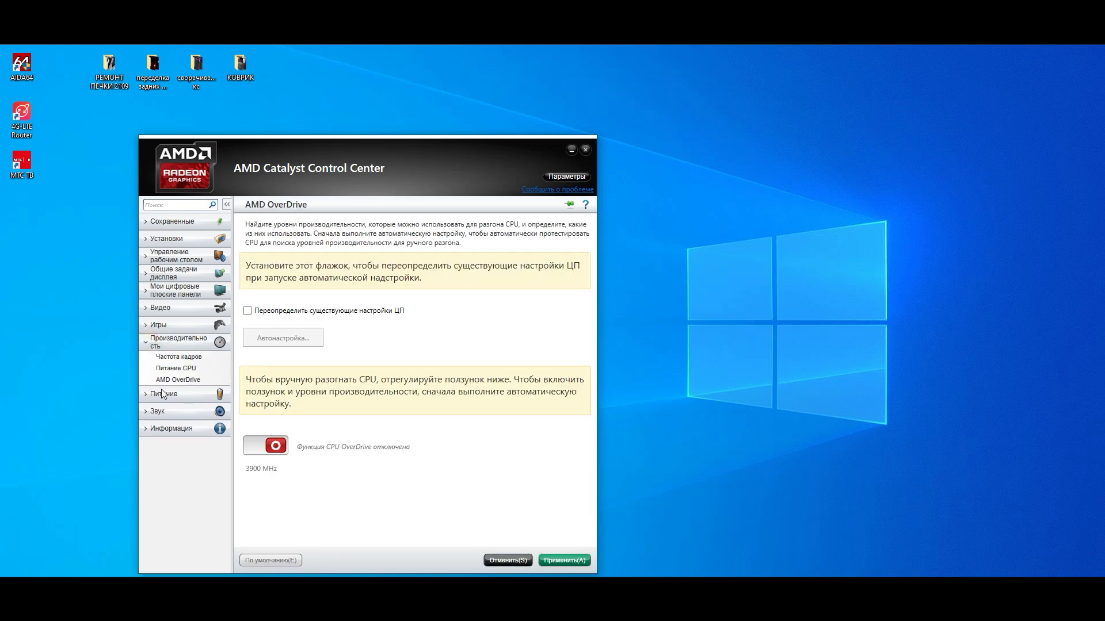
pyautogui.click(146, 346)
pyautogui.click(151, 359)
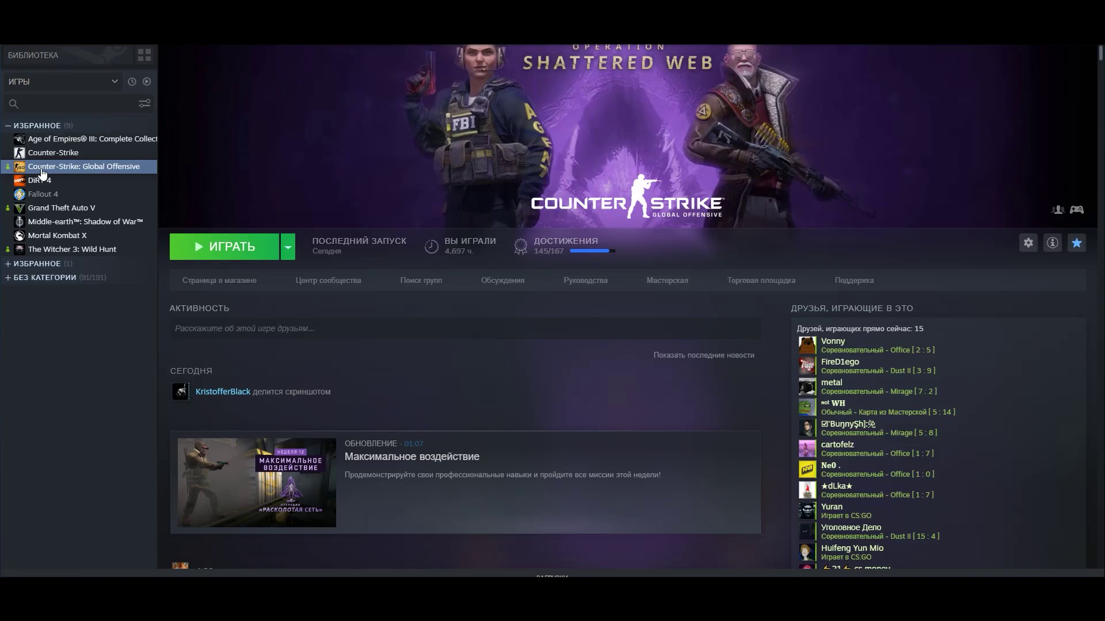
# In the Steam library, open the properties of Counter-Strike: Global Offensive and bring up its launch parameters.
pyautogui.rightClick(36, 169)
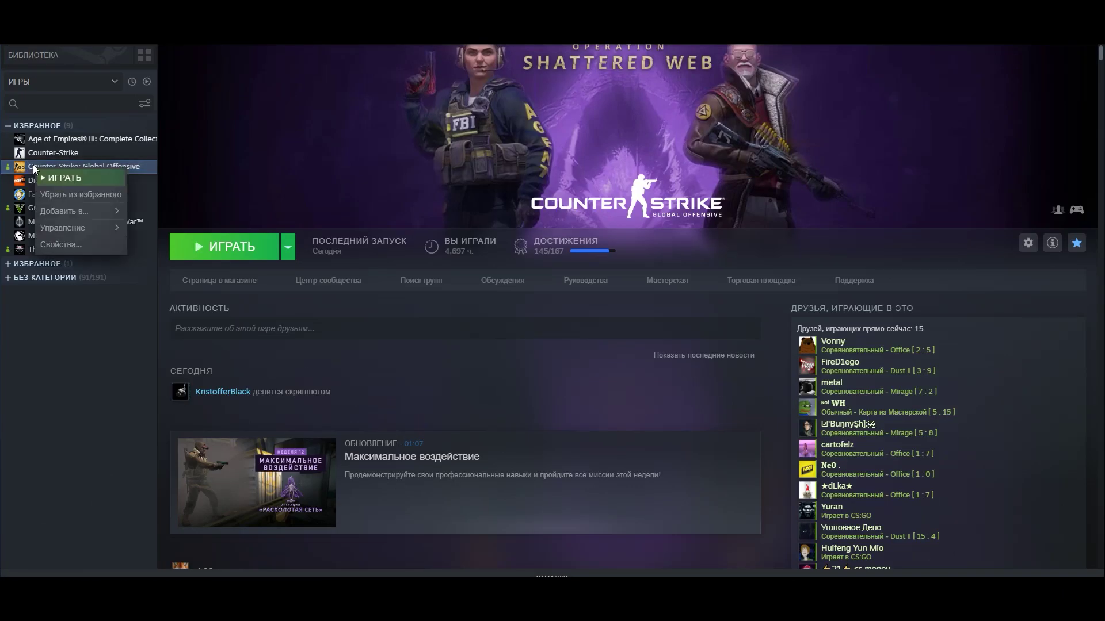
pyautogui.click(54, 245)
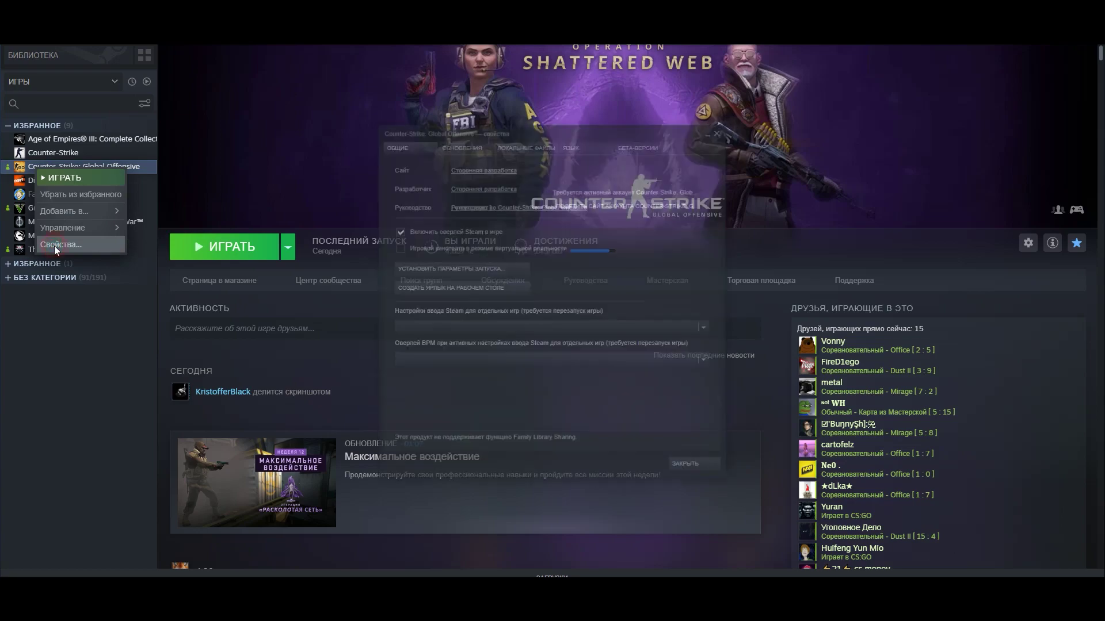
pyautogui.click(432, 268)
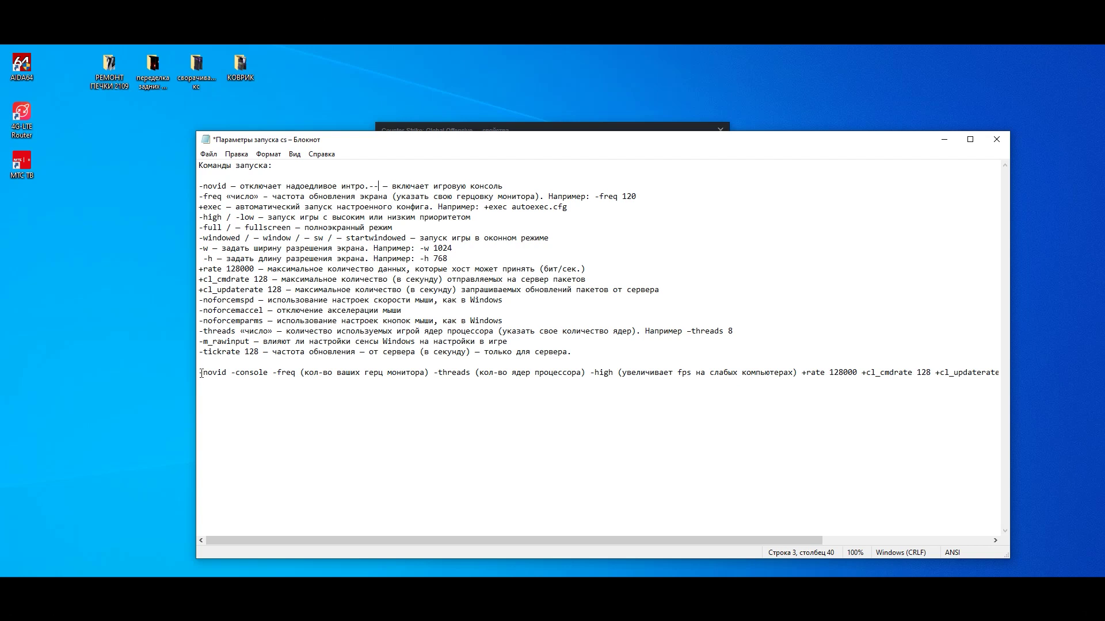
# Highlight the start of the ready-made launch line in the Параметры запуска cs notes and switch to Counter-Strike: Global Offensive.
pyautogui.moveTo(199, 373); pyautogui.dragTo(227, 375)
pyautogui.click(224, 576)
pyautogui.click(306, 574)
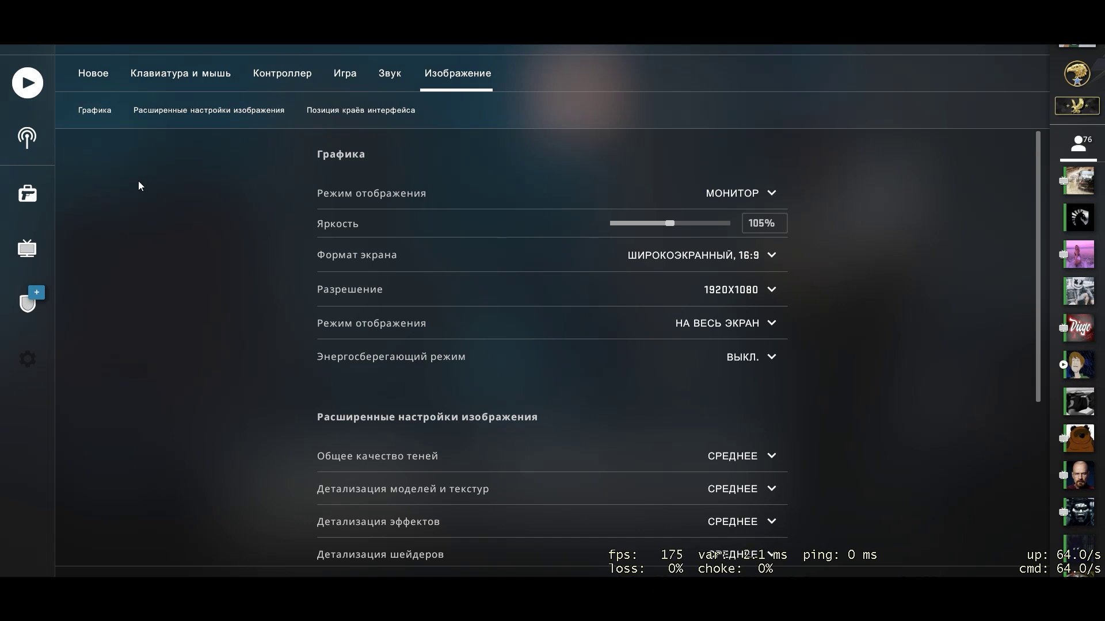
# Examine the game's graphics and advanced image settings, from display mode and brightness to detail levels, multisampling antialiasing and vertical sync.
pyautogui.moveTo(338, 235)
pyautogui.moveTo(480, 358)
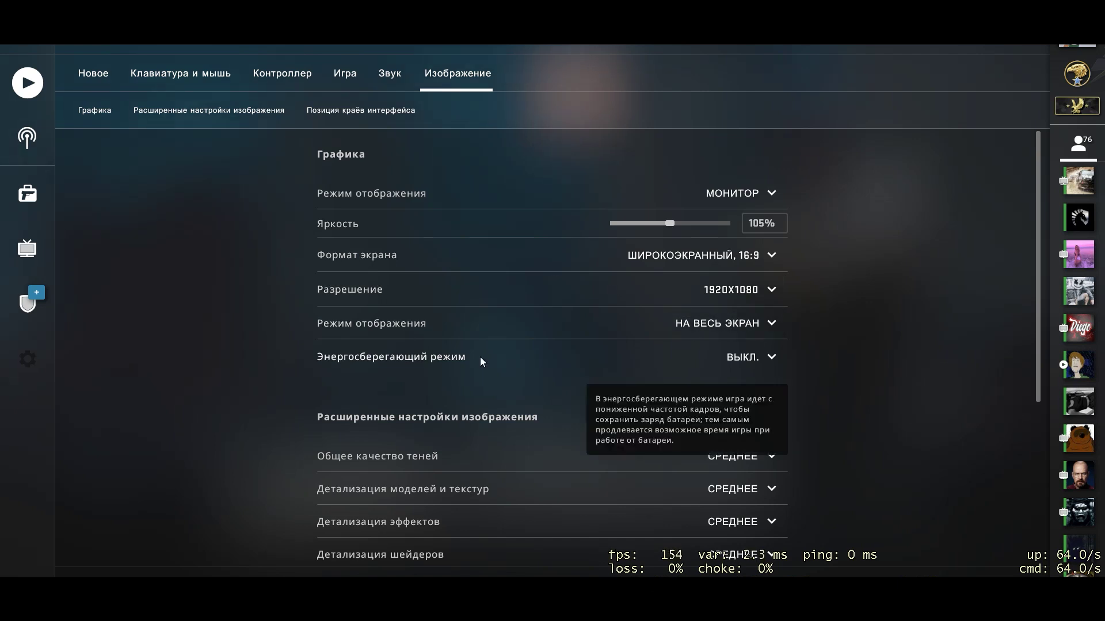
pyautogui.scroll(-3, 508, 352)
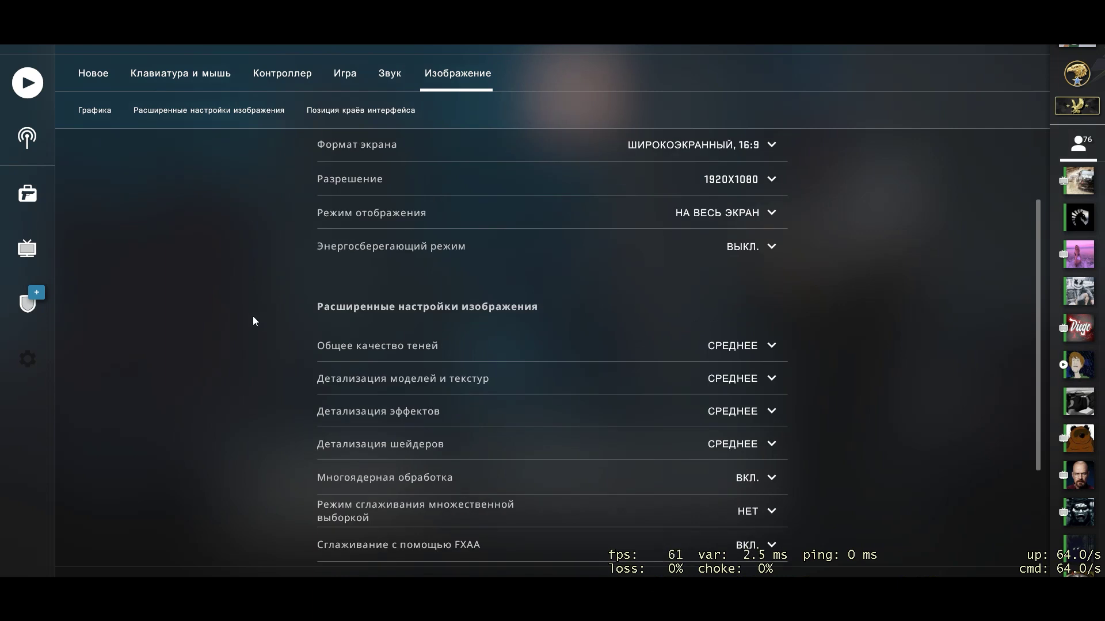
pyautogui.scroll(-2, 248, 318)
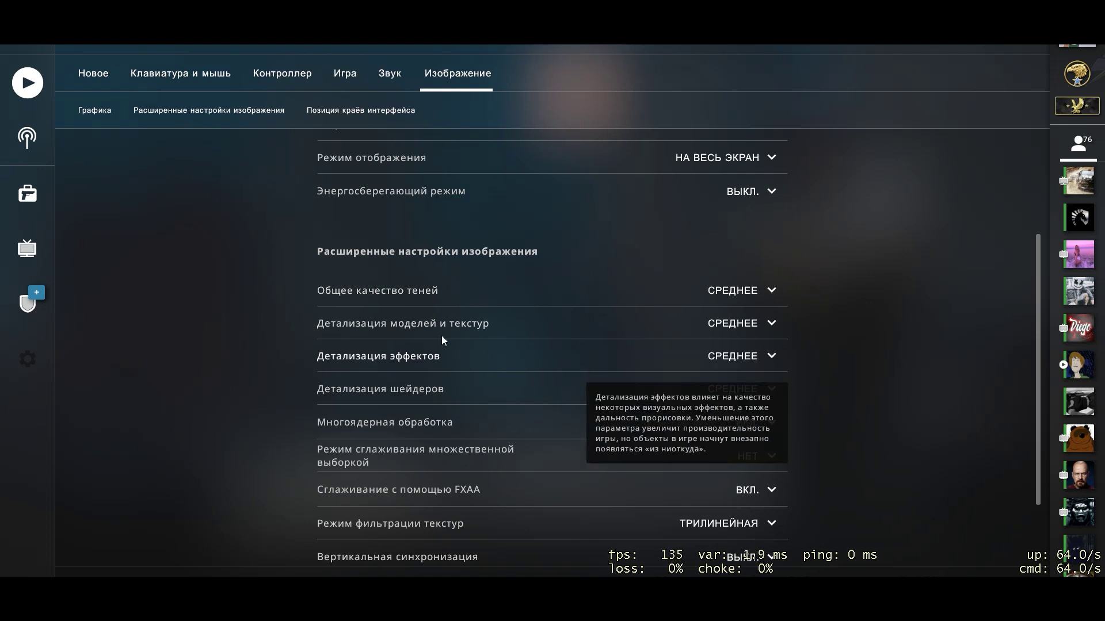
pyautogui.moveTo(466, 412)
pyautogui.scroll(-1, 466, 412)
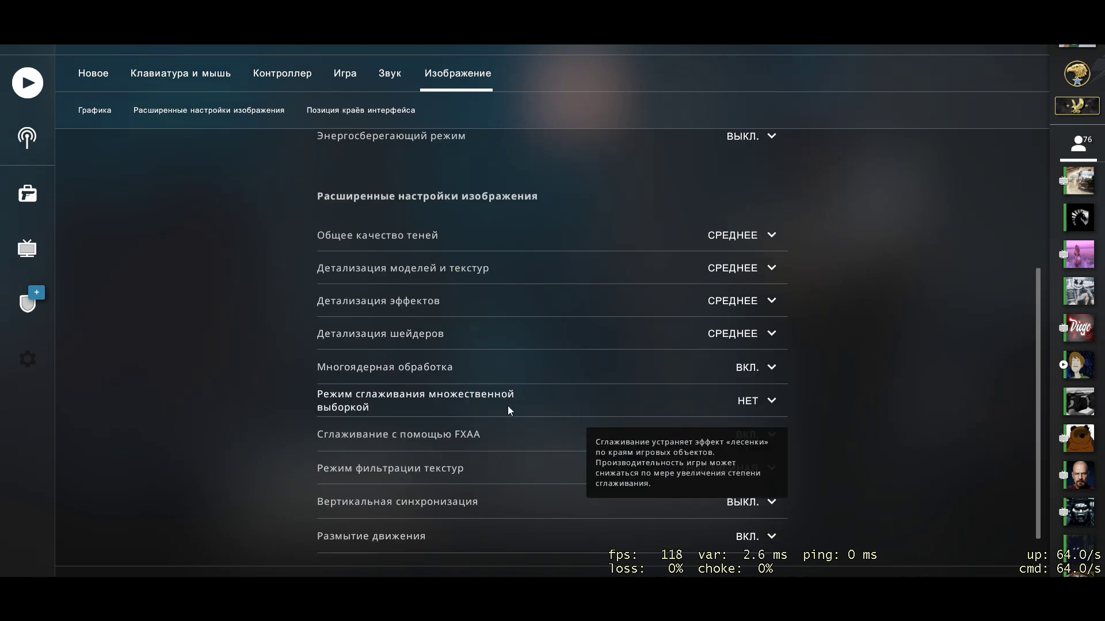
pyautogui.moveTo(476, 387)
pyautogui.scroll(-1, 390, 373)
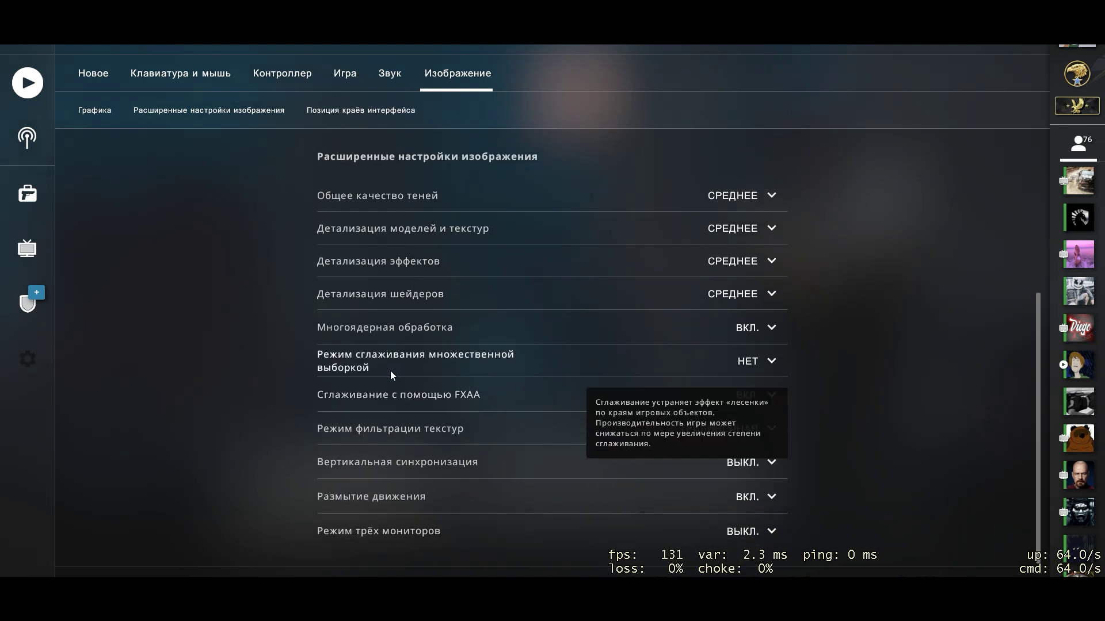